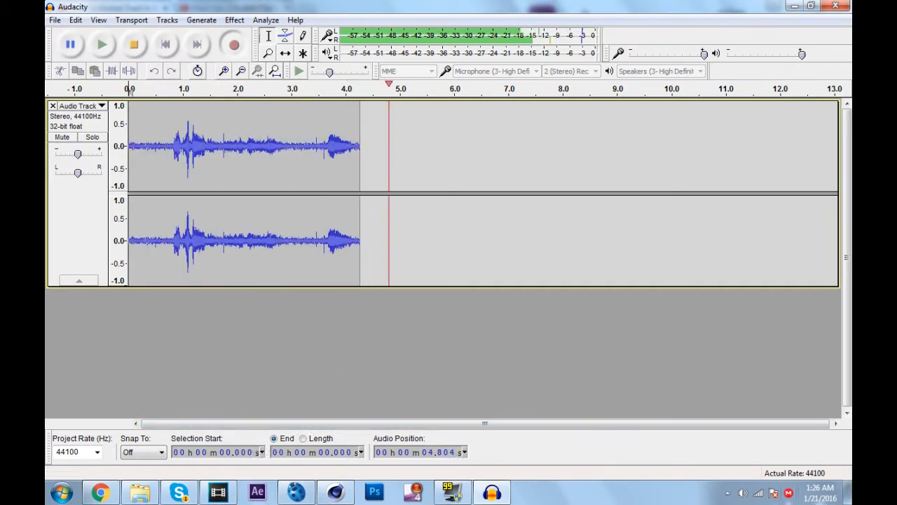
Step: Play the Cine.ts clip from the desktop to preview it and close the player
click(848, 493)
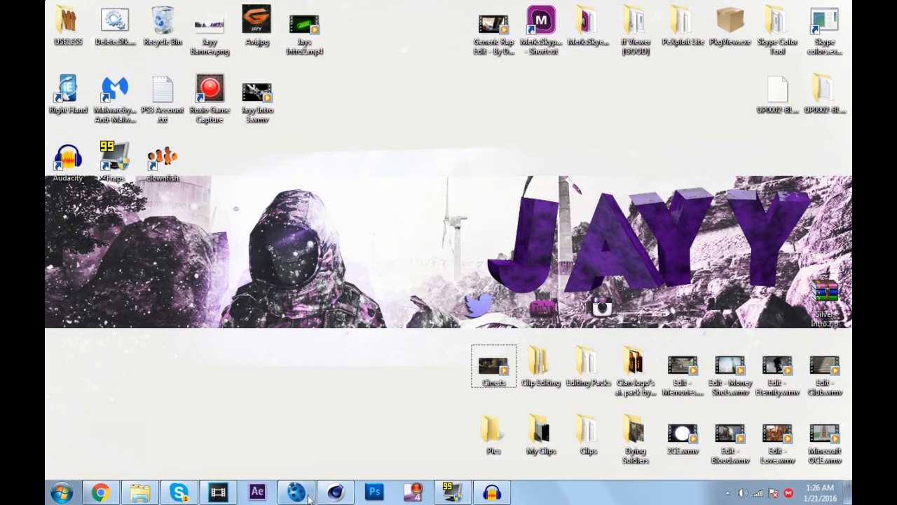
mouse_move(306, 496)
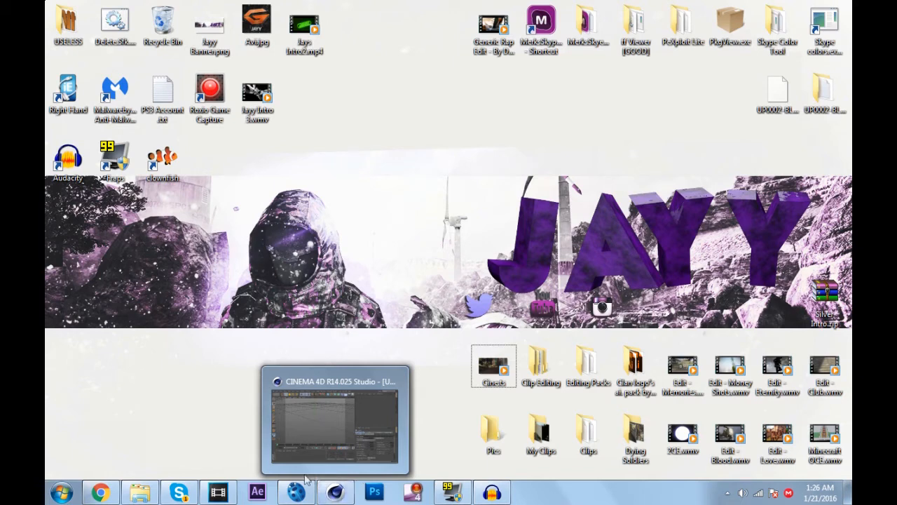
mouse_move(216, 495)
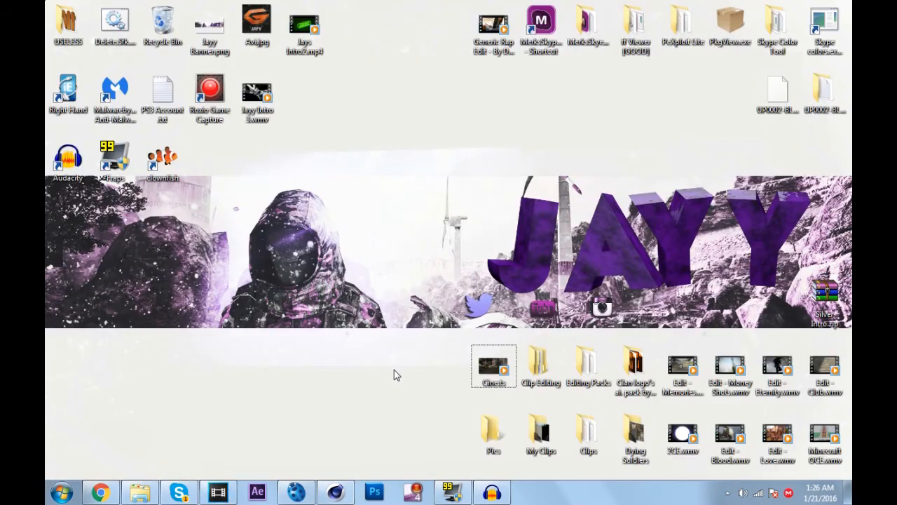
click(483, 362)
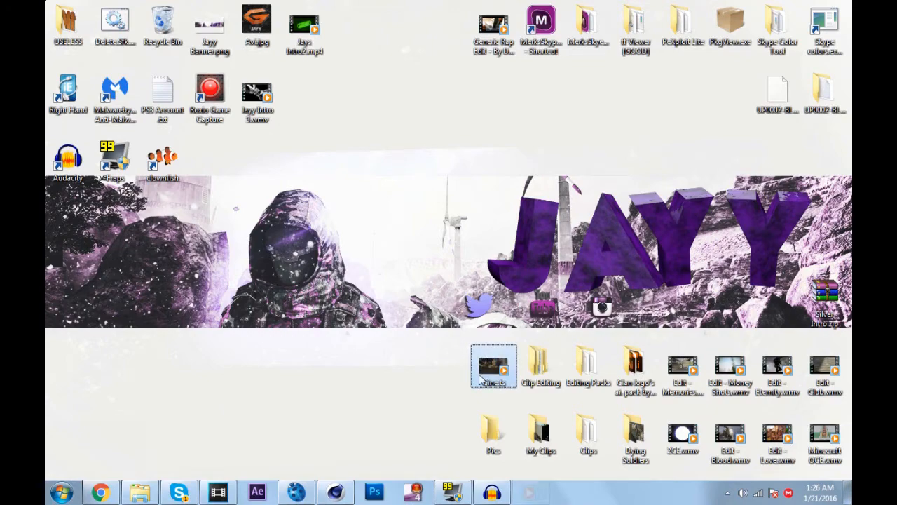
double_click(481, 377)
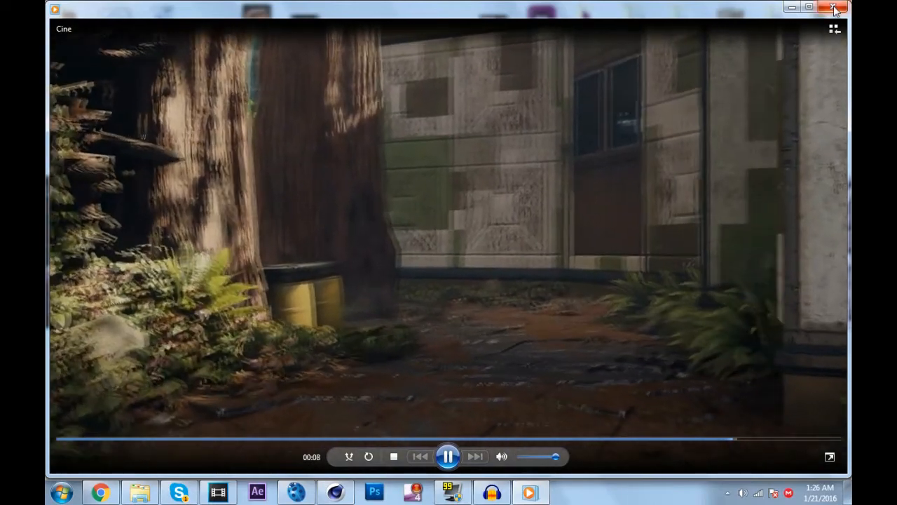
click(834, 8)
Step: Add the Cine.ts clip from the desktop to the start of the Vegas Pro timeline and check its first frames
drag(495, 374, 296, 297)
drag(298, 368, 298, 342)
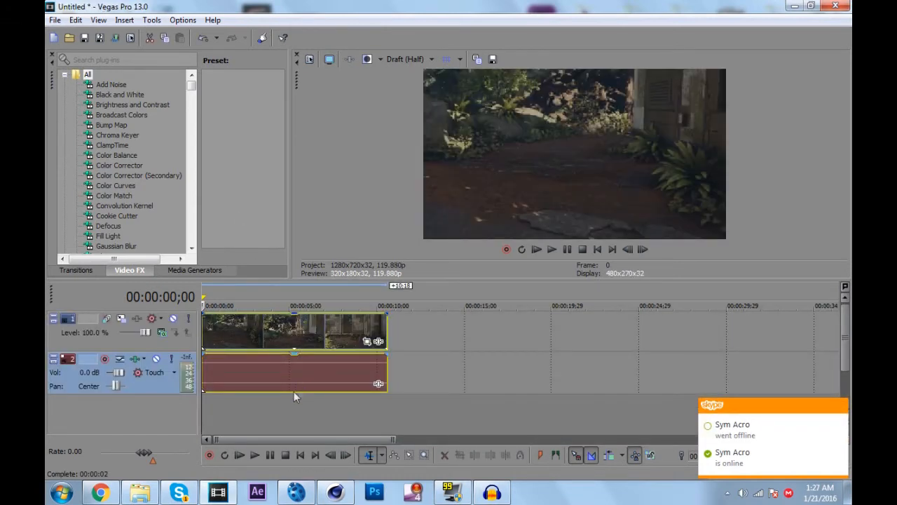
click(643, 250)
click(643, 250)
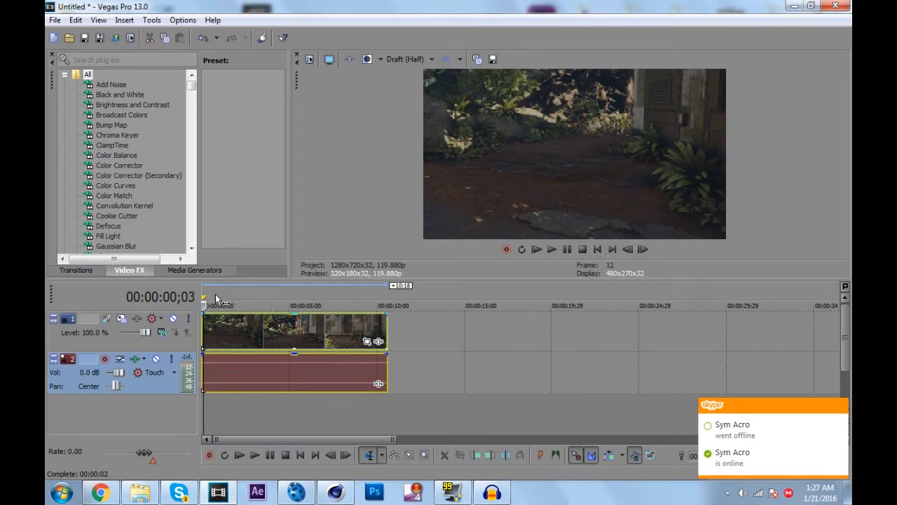
Step: Find the frame at 00:00:02;04 in the timeline and split the clip there
scroll(242, 310, up, 3)
drag(219, 288, 344, 291)
click(629, 249)
click(628, 249)
click(628, 249)
click(629, 249)
click(629, 249)
click(629, 248)
click(629, 249)
click(629, 249)
click(629, 248)
click(629, 249)
click(629, 249)
click(629, 249)
click(629, 248)
click(629, 249)
click(643, 249)
click(642, 249)
click(643, 249)
click(643, 249)
click(643, 249)
click(642, 249)
click(643, 249)
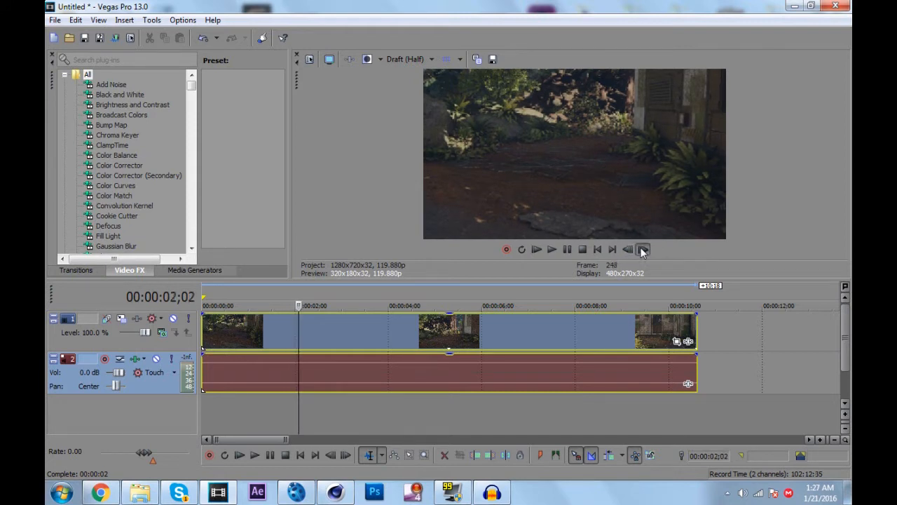
click(643, 248)
click(642, 249)
key(s)
Step: Delete the clip segment before the split and move the remaining video and audio to the start of the timeline
right_click(254, 333)
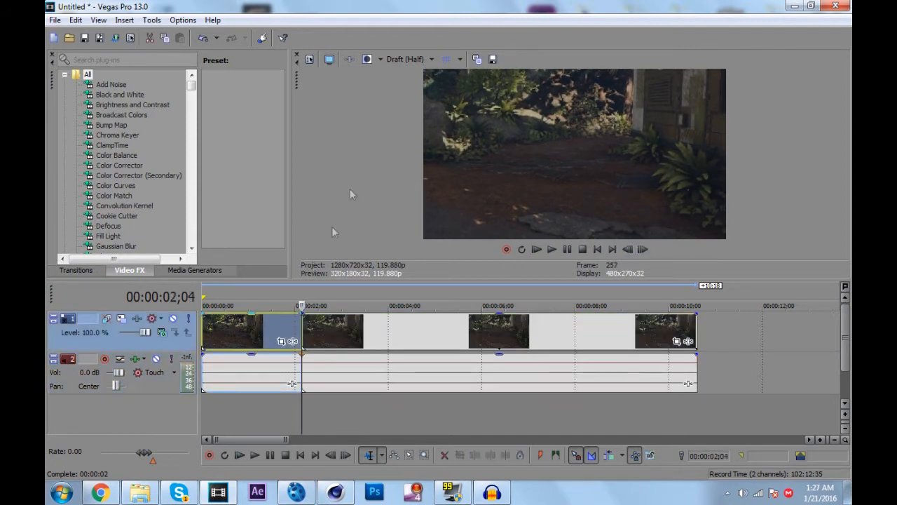
click(305, 209)
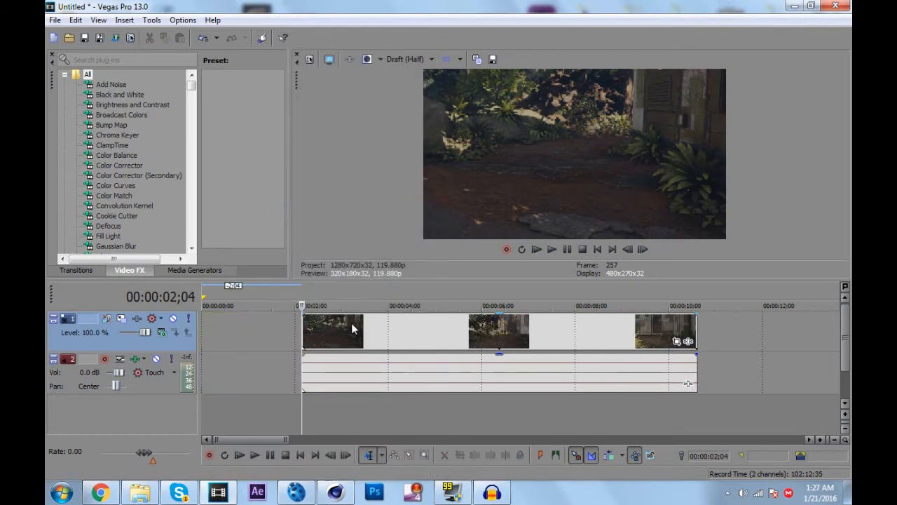
click(220, 322)
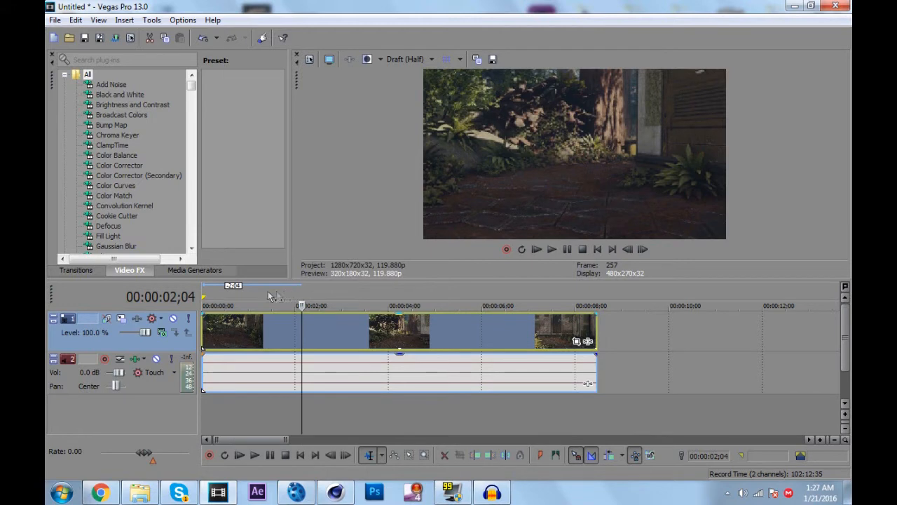
click(216, 294)
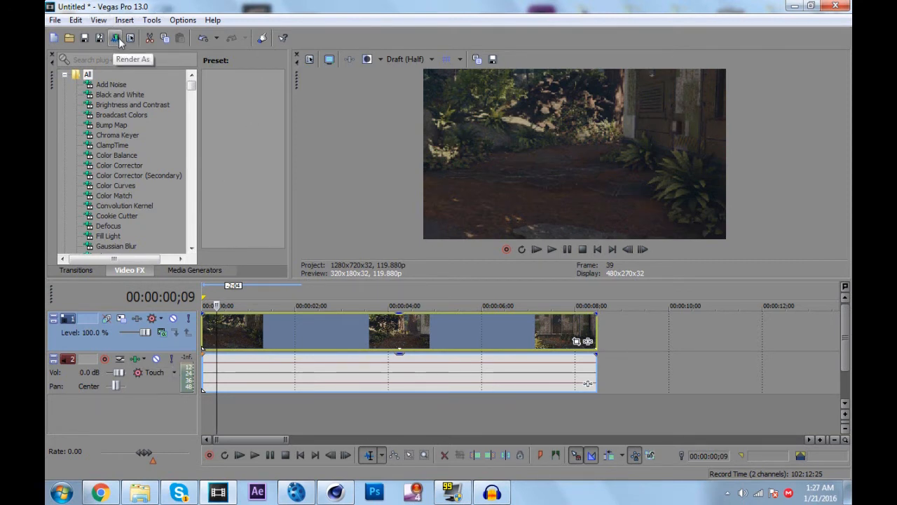
Step: Open the render settings, show all output formats instead of favorites only, and choose the JPEG image sequence template
click(56, 20)
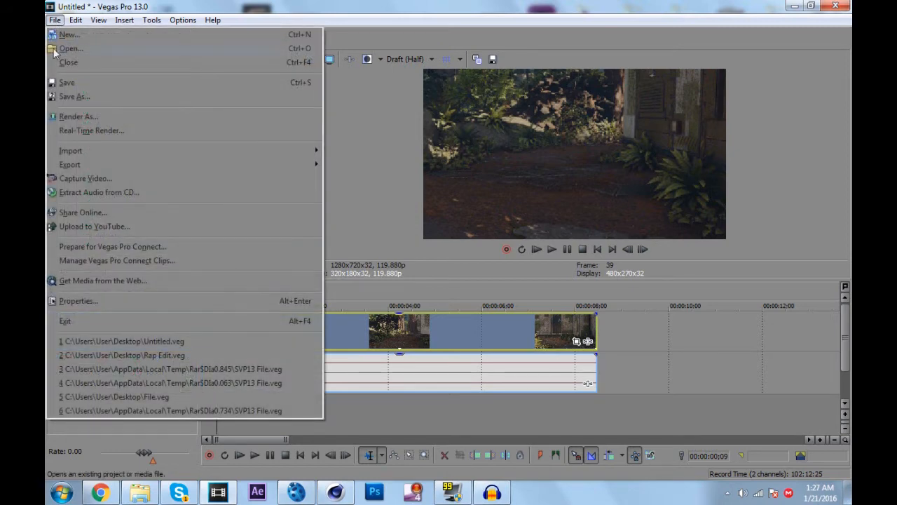
click(76, 115)
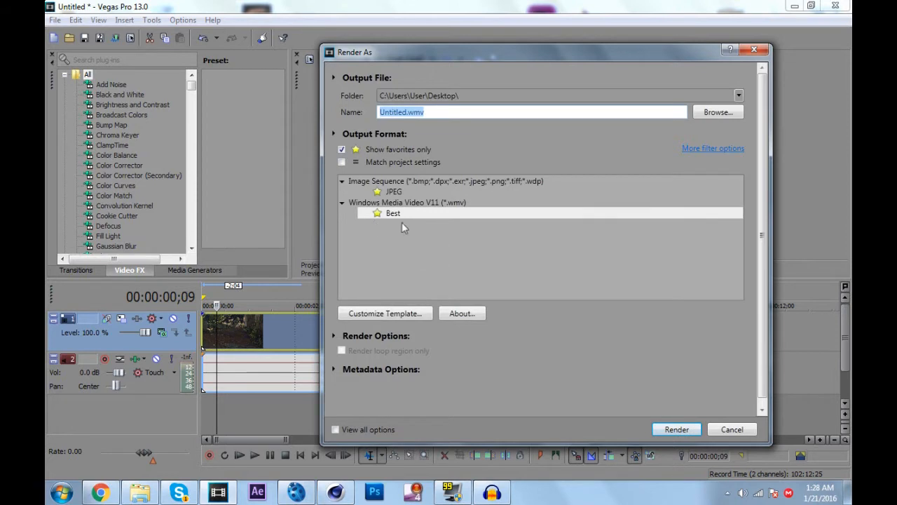
click(396, 214)
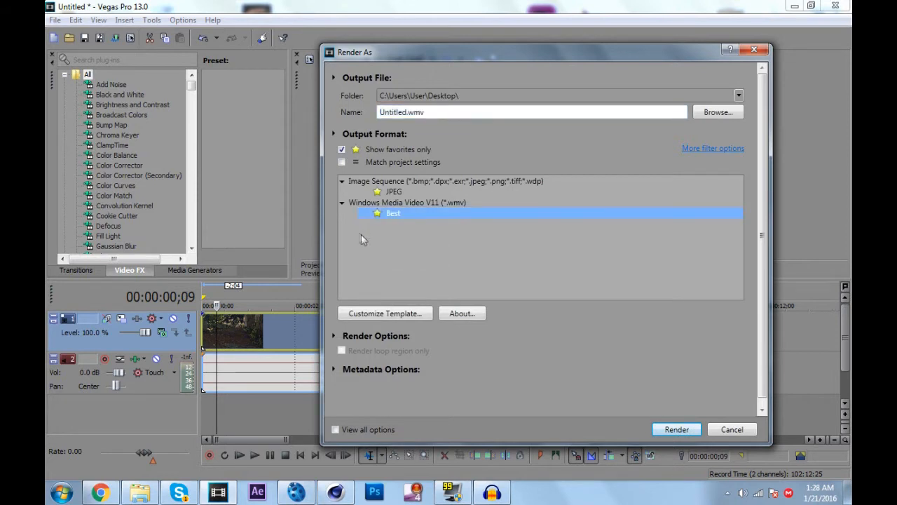
click(389, 191)
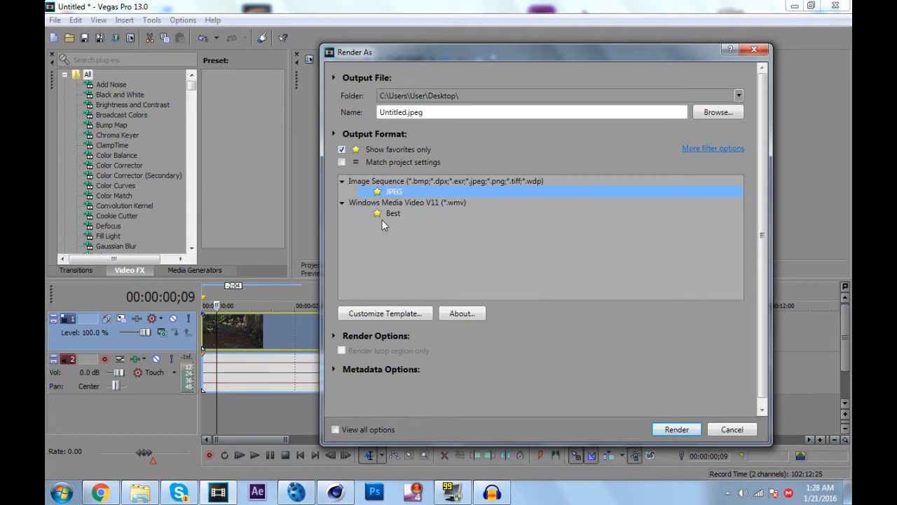
click(342, 150)
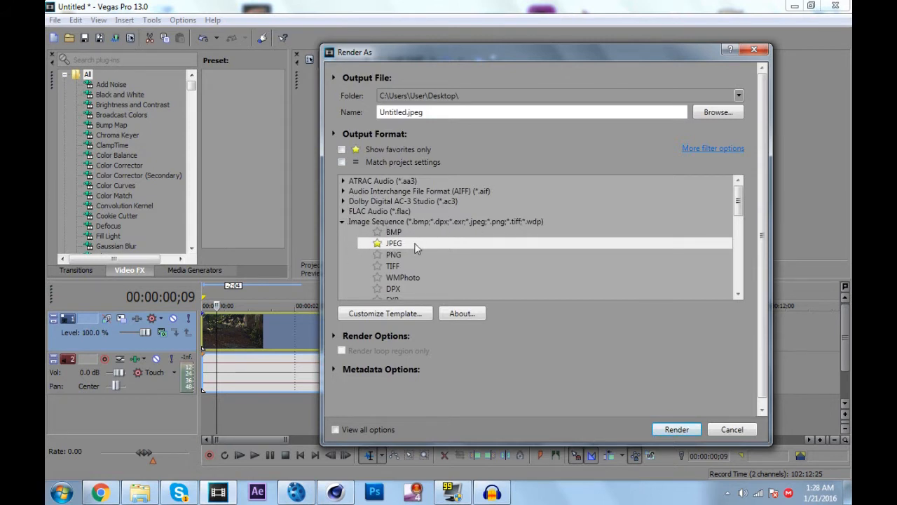
scroll(403, 243, down, 1)
scroll(401, 244, up, 1)
click(394, 244)
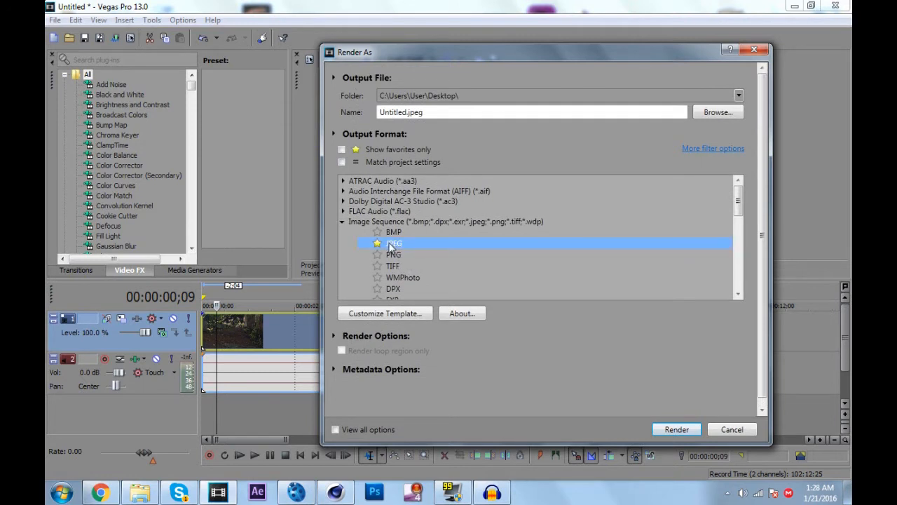
Step: Set the output location to the Pics folder on the desktop as Untitled.jpeg and render the image sequence
click(729, 118)
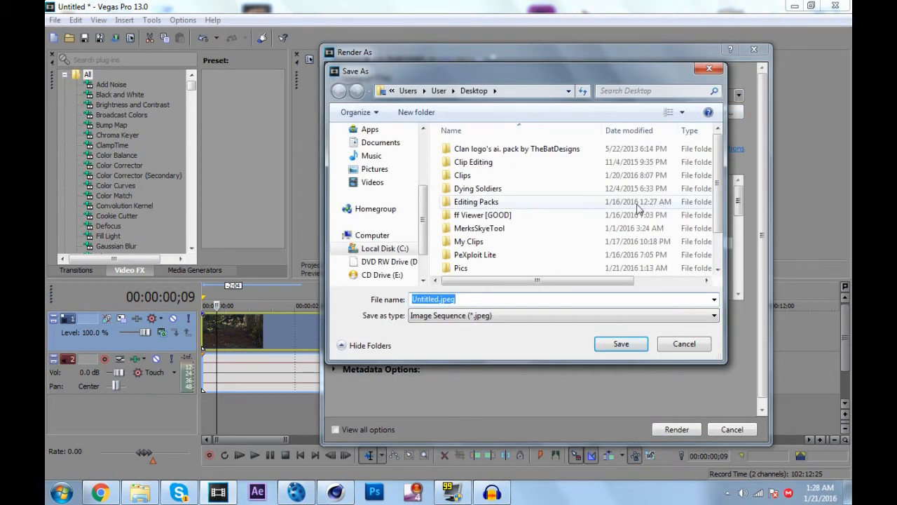
click(634, 214)
scroll(549, 234, down, 1)
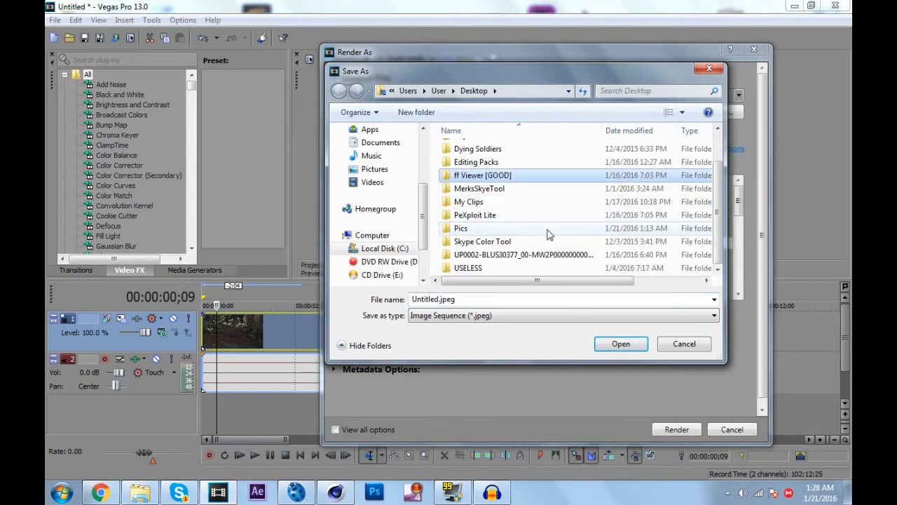
click(527, 231)
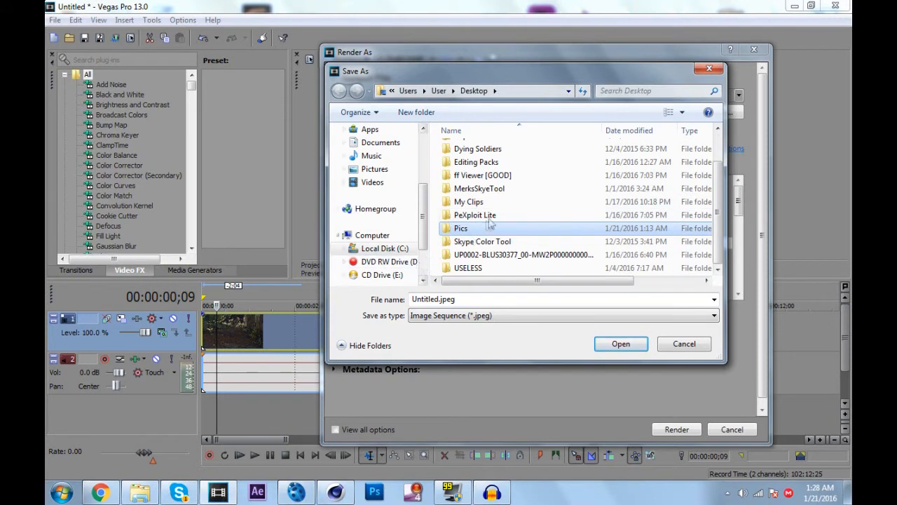
double_click(461, 228)
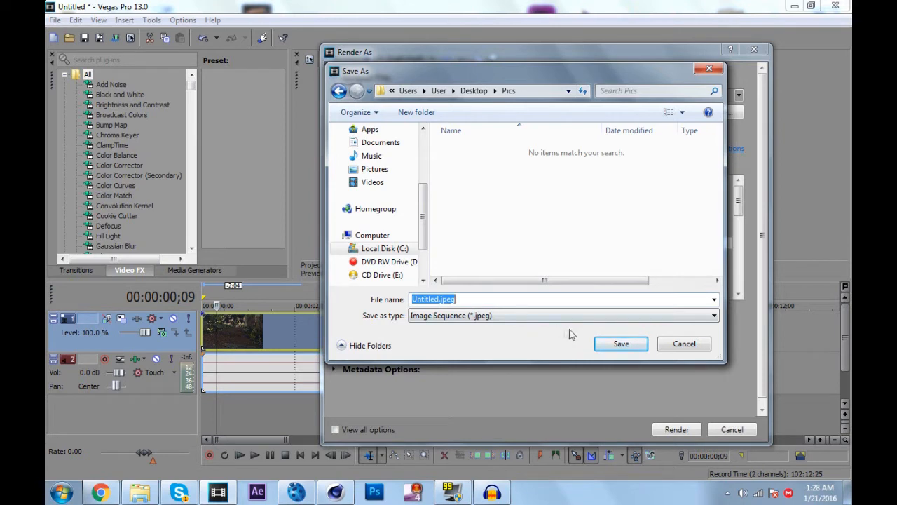
click(605, 344)
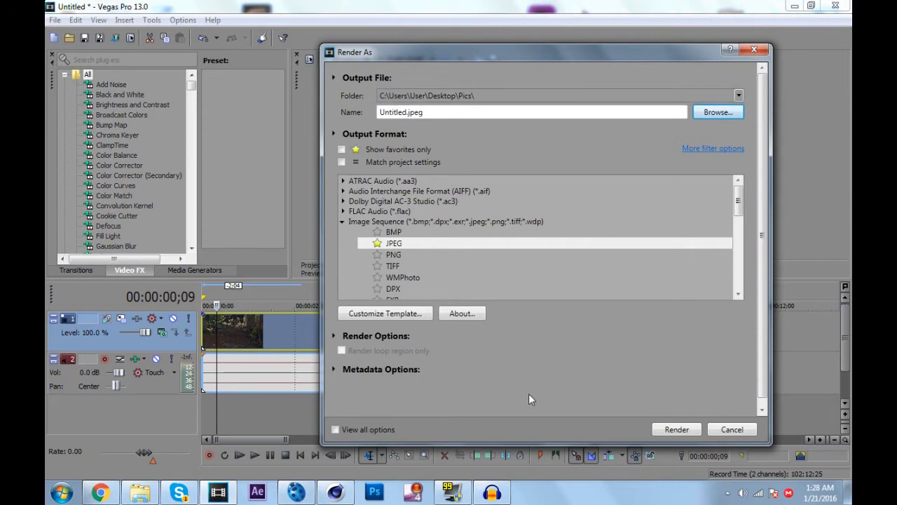
click(677, 429)
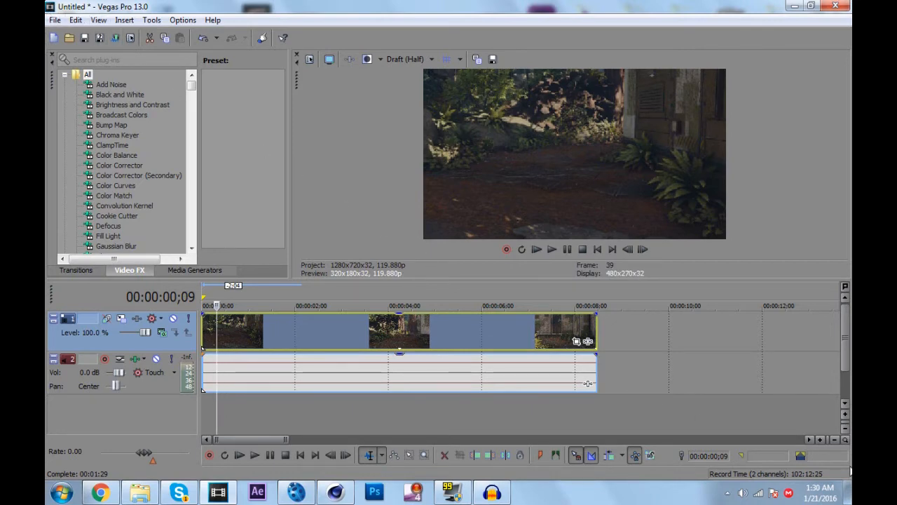
Step: Examine the rendered JPEG frames in the desktop's Pics folder and close the folder
click(848, 491)
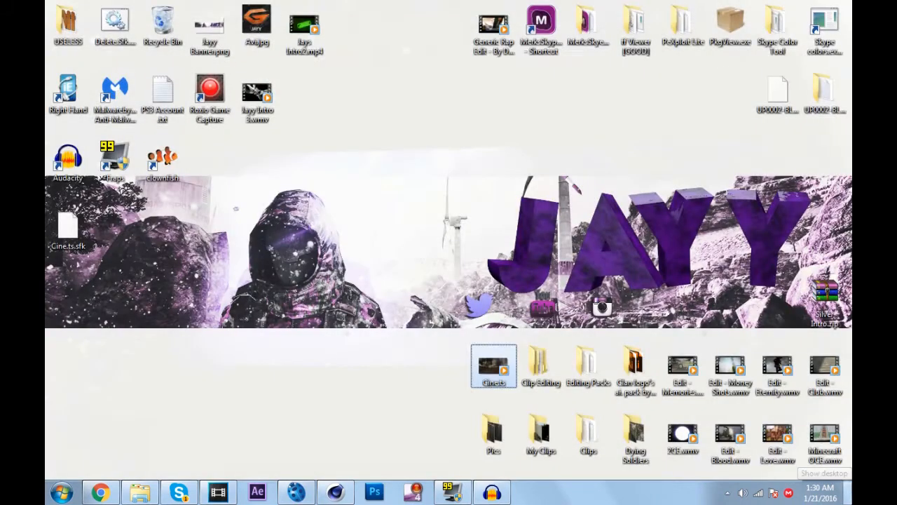
right_click(141, 496)
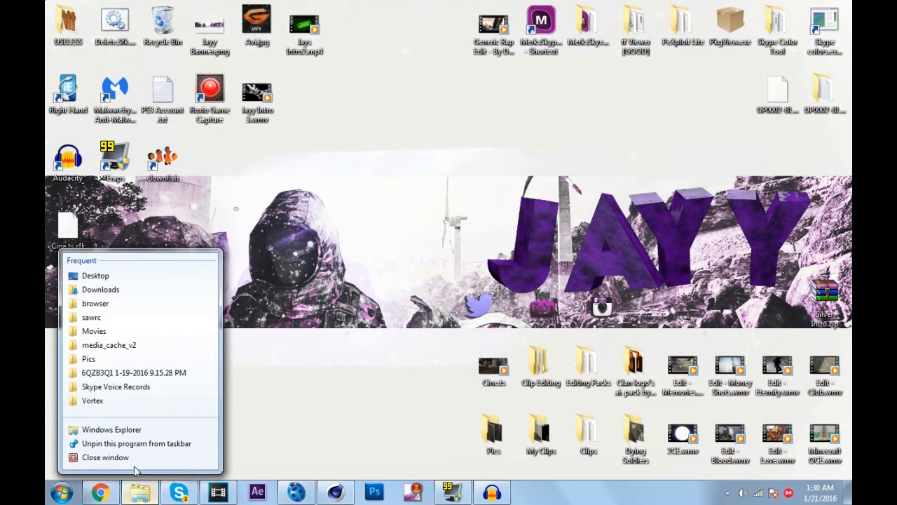
click(136, 462)
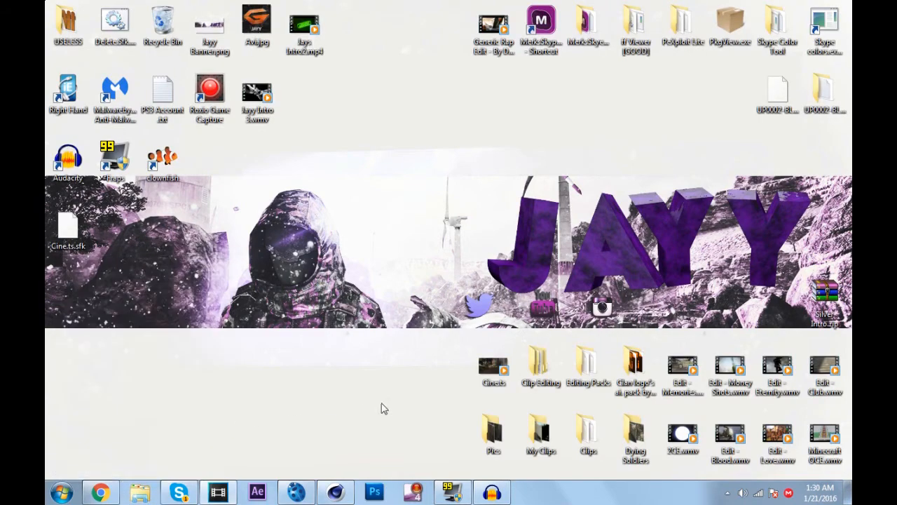
double_click(493, 433)
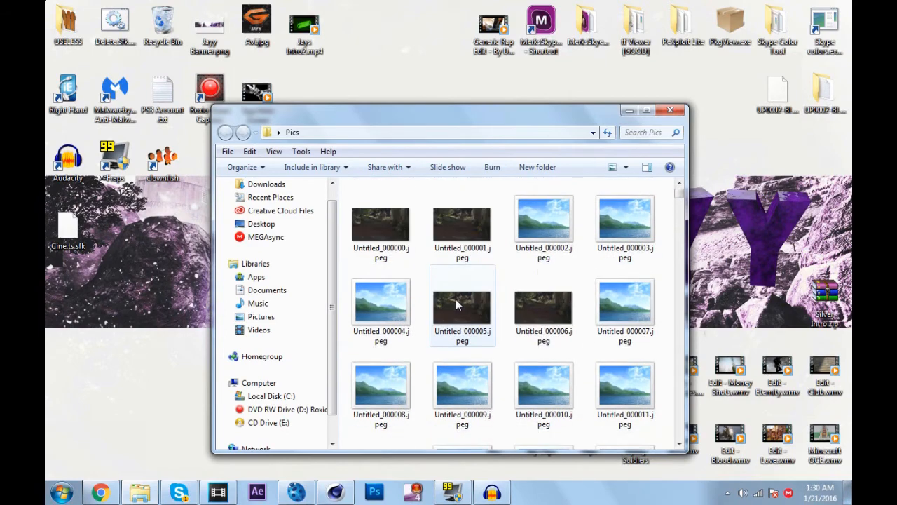
scroll(454, 324, down, 10)
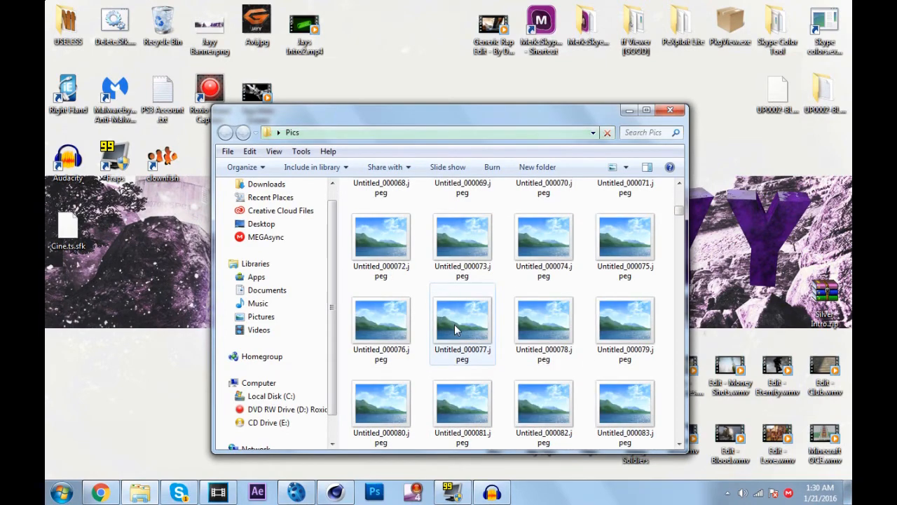
scroll(454, 324, down, 18)
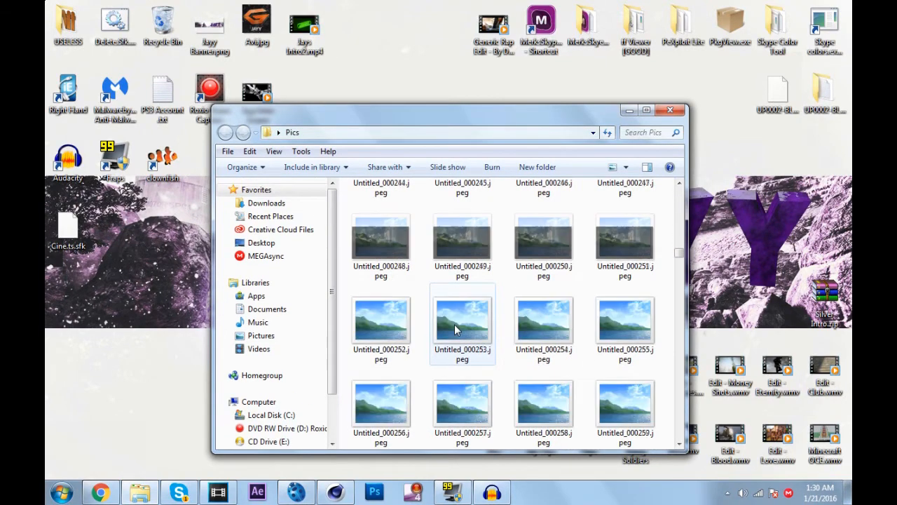
scroll(454, 324, up, 15)
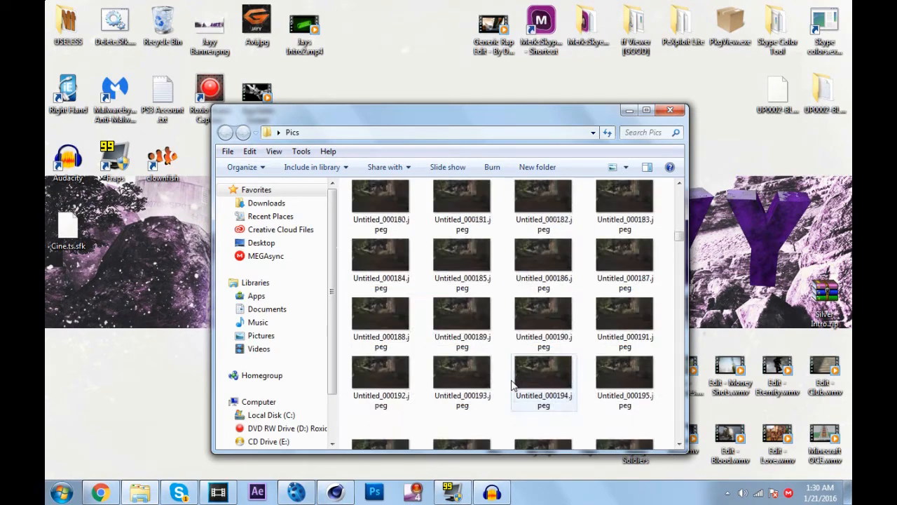
scroll(517, 365, up, 13)
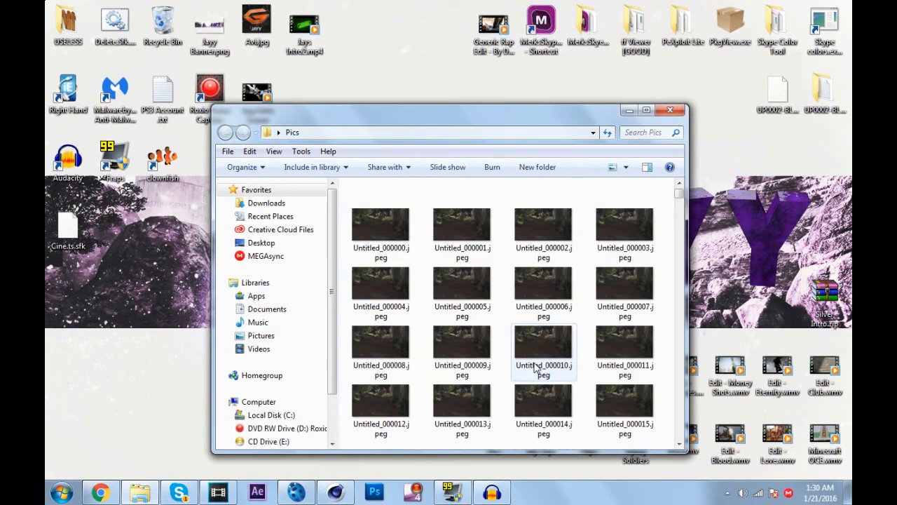
click(380, 226)
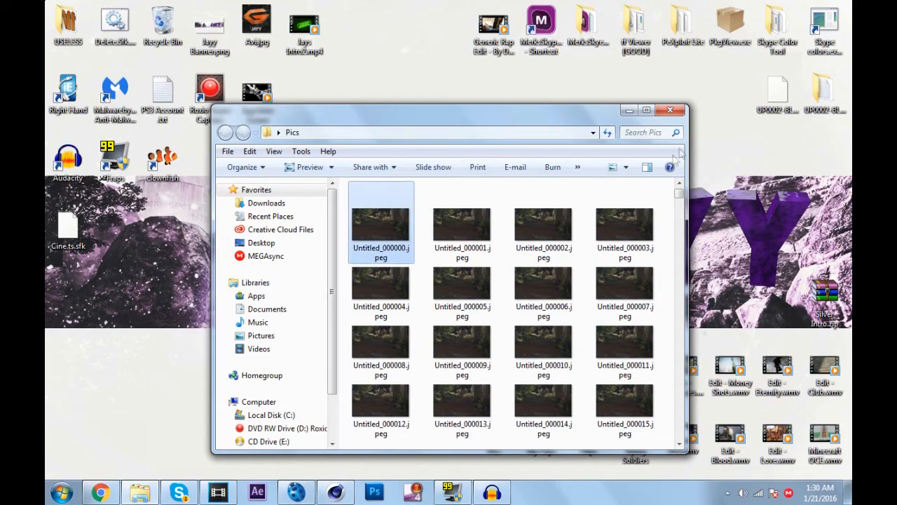
click(672, 111)
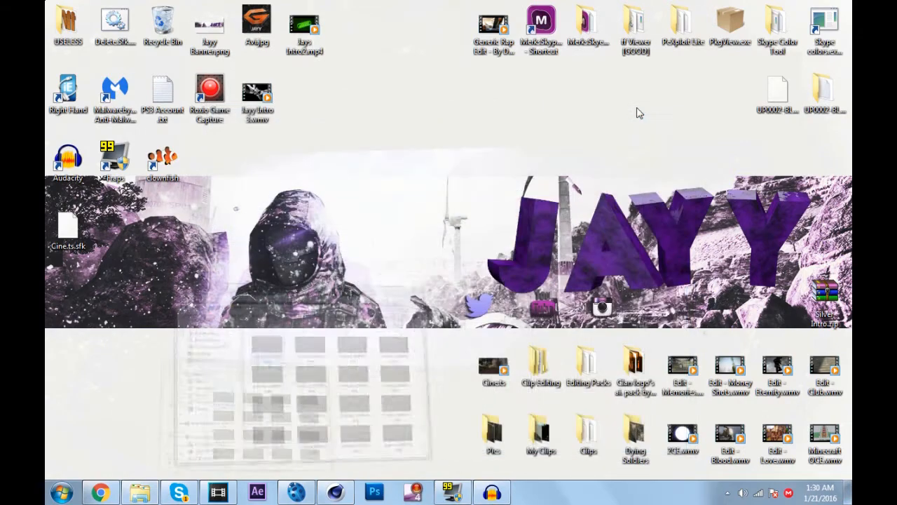
Step: Switch to boujou and choose Untitled_000000.jpeg from the desktop's Pics folder as the image sequence to import
click(335, 492)
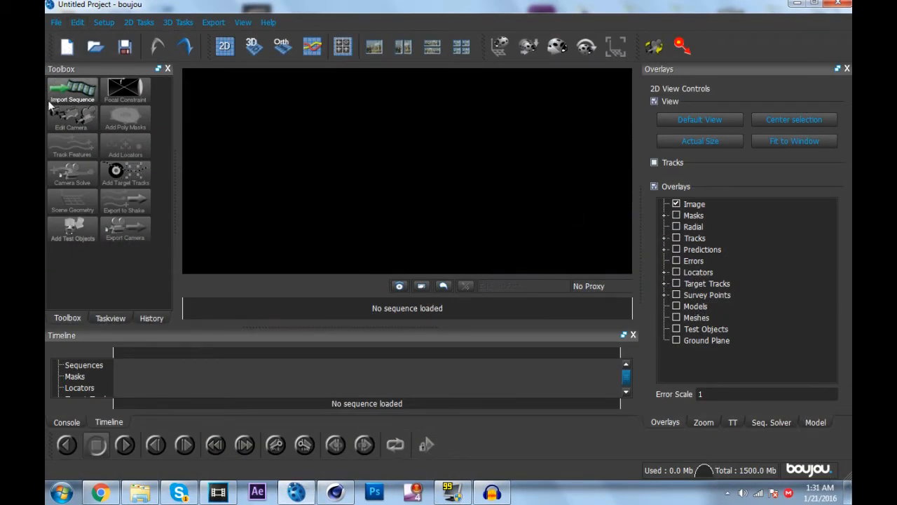
click(70, 90)
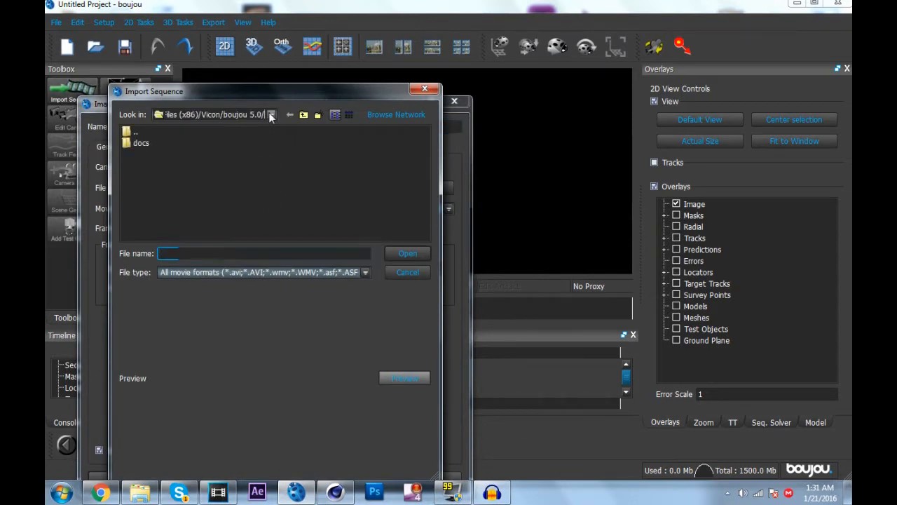
click(271, 114)
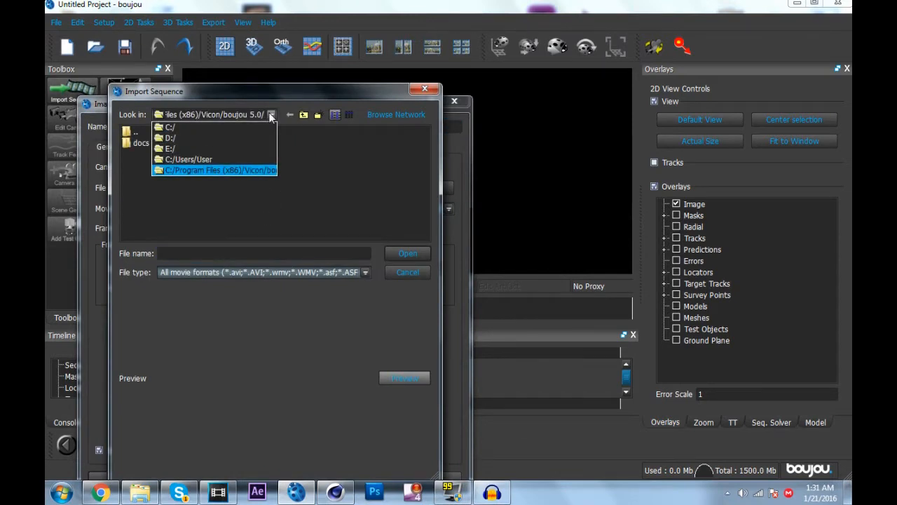
click(246, 159)
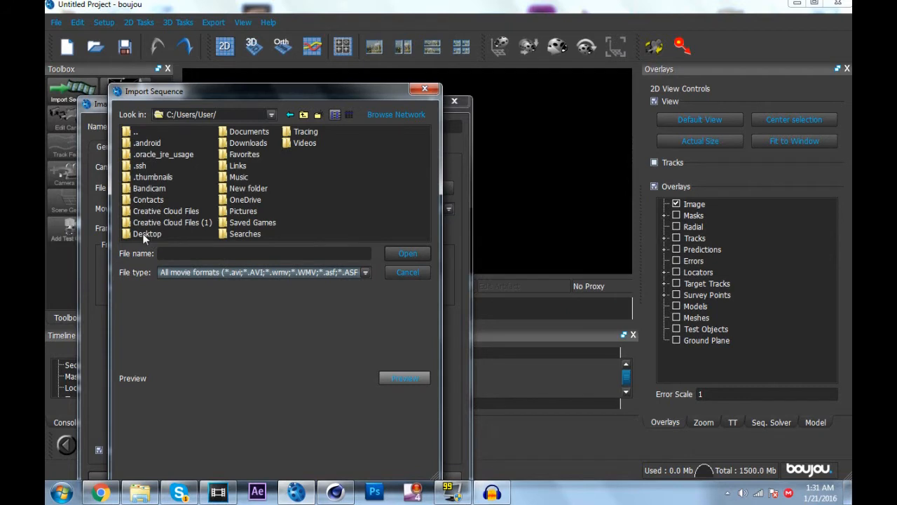
double_click(142, 233)
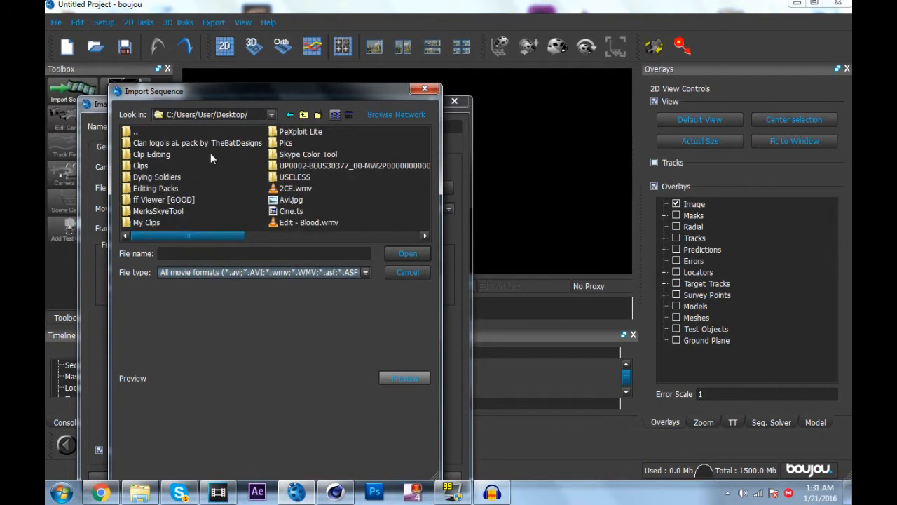
double_click(282, 143)
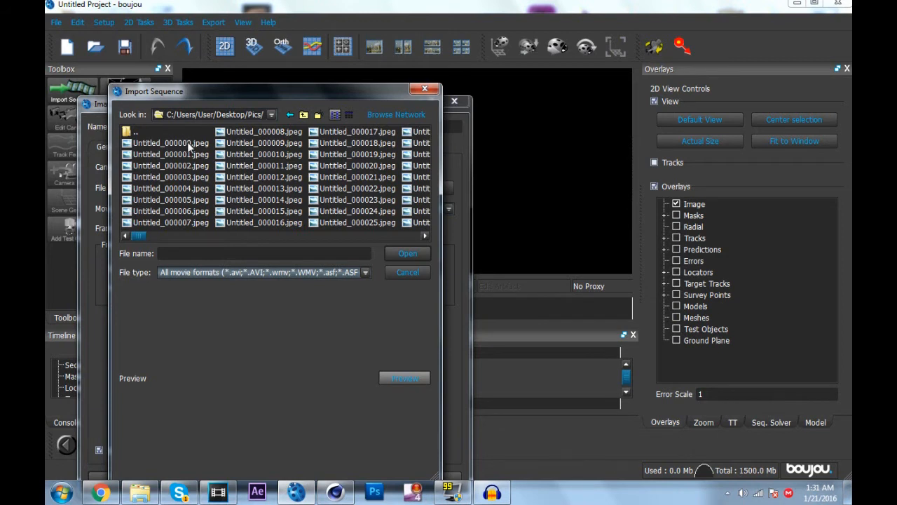
click(169, 143)
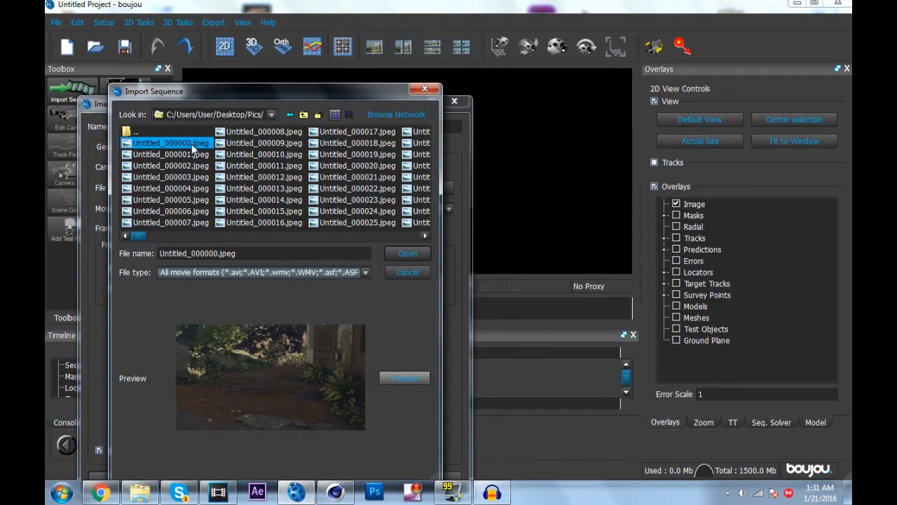
click(403, 256)
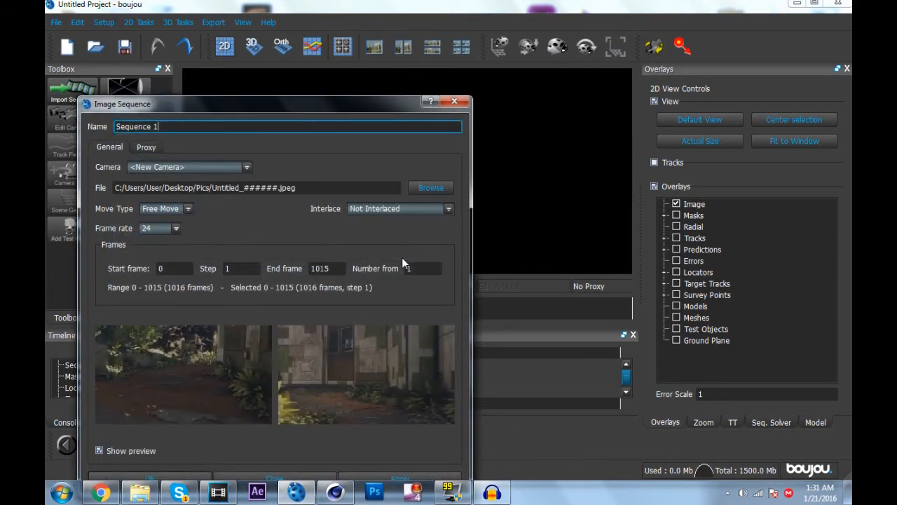
Step: Set the image sequence's frame rate to 59.94 and load it into the project
click(176, 228)
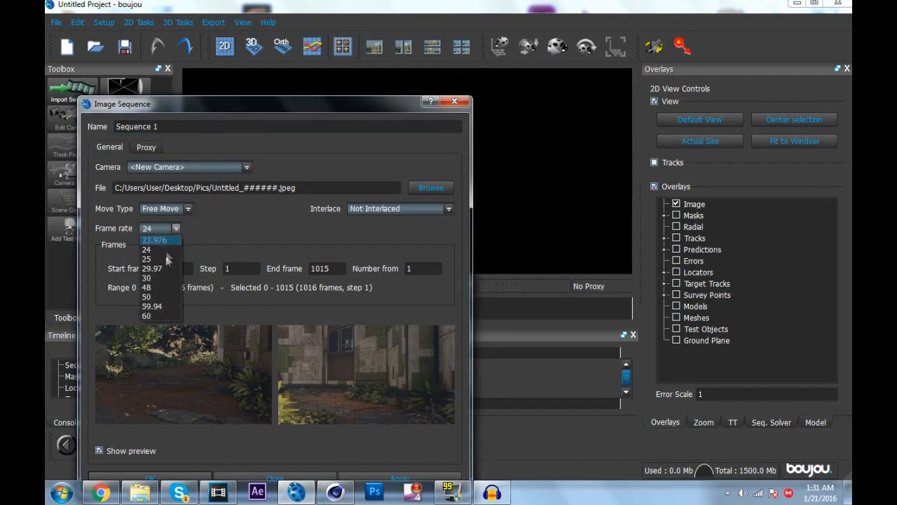
click(156, 307)
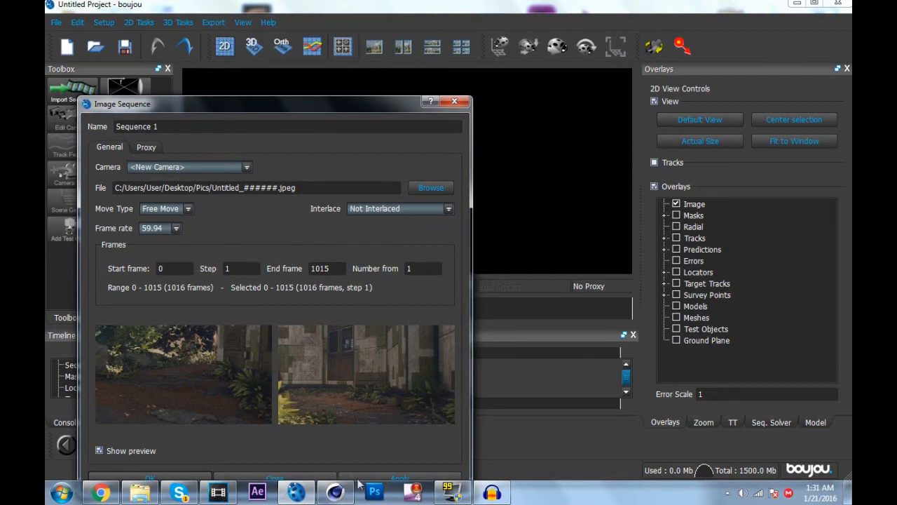
click(282, 478)
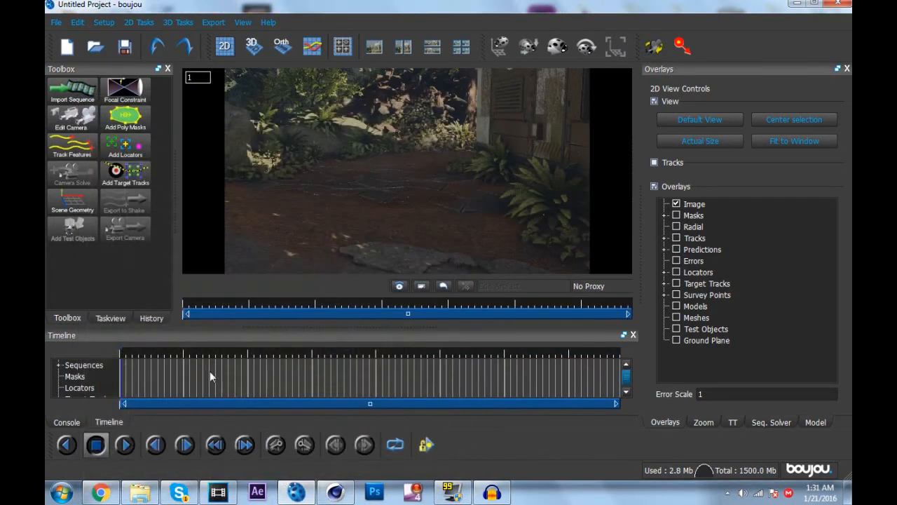
Step: Track features across all frames of Sequence 1 and run a camera solve on all frames with camera path smoothness optimized
click(71, 149)
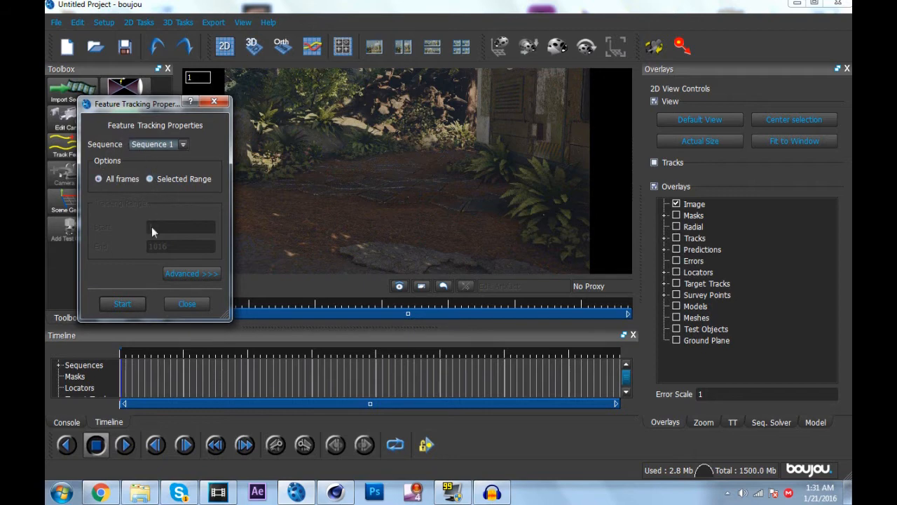
click(122, 303)
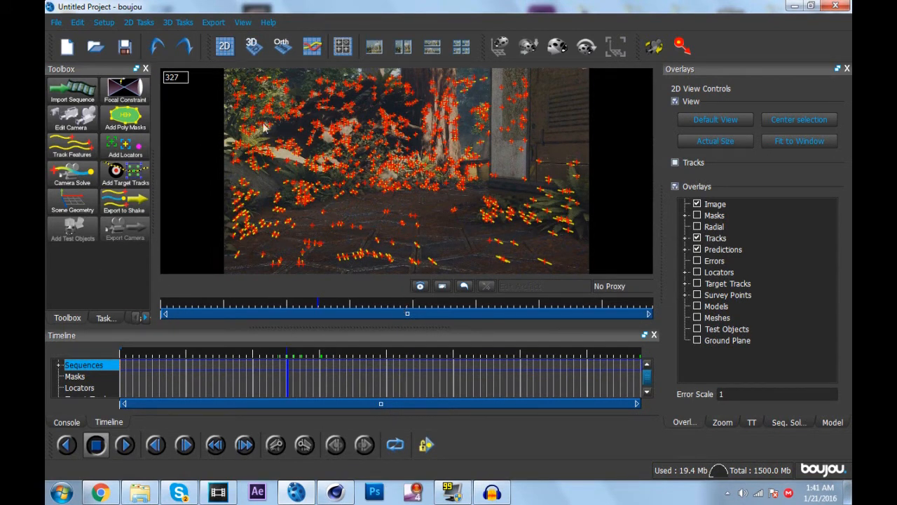
click(71, 183)
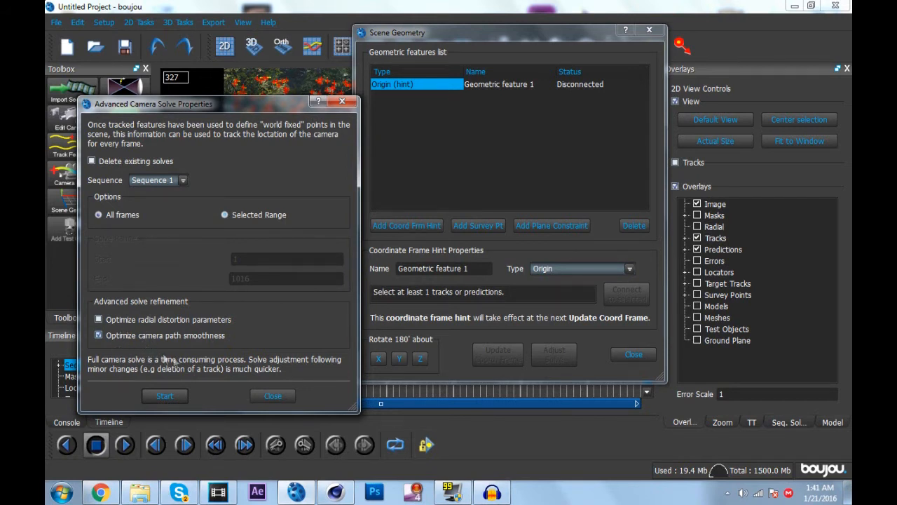
click(161, 396)
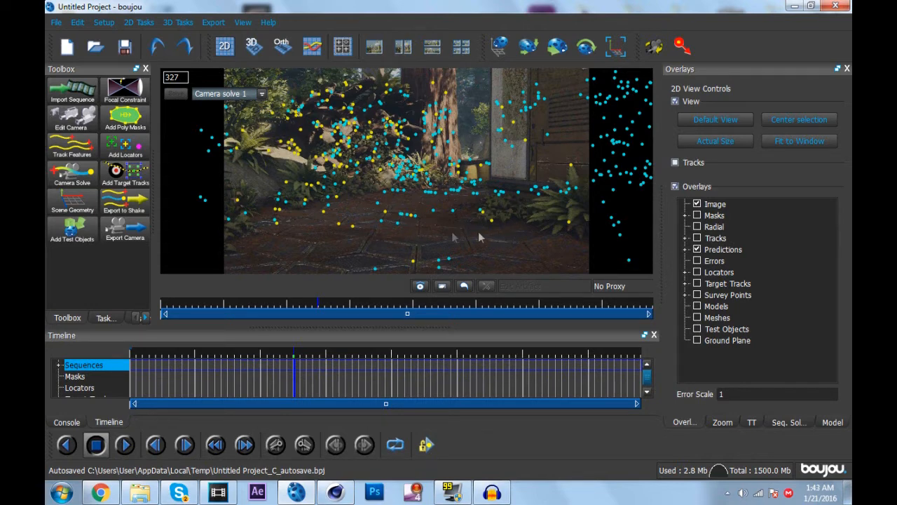
Step: At frame 785, connect the scene geometry's origin hint to track 15147 beside the door
click(72, 202)
drag(411, 34, 641, 52)
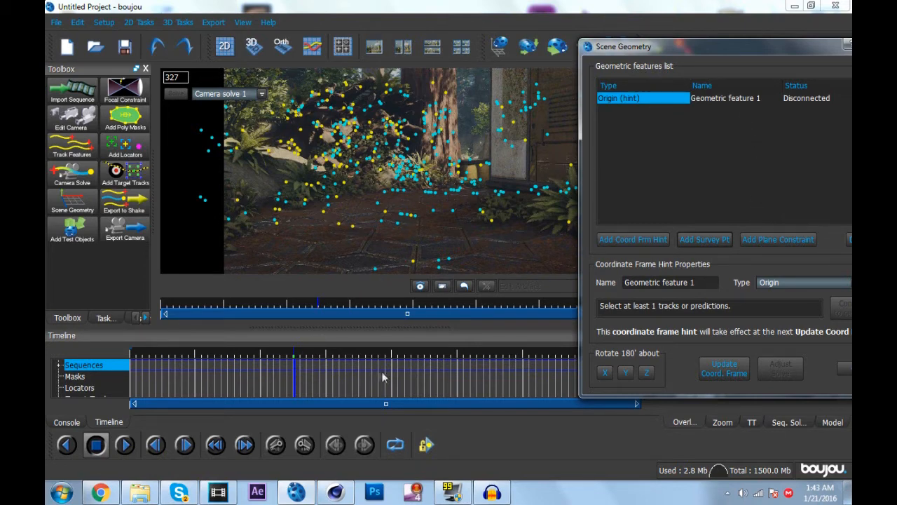
drag(384, 376, 527, 380)
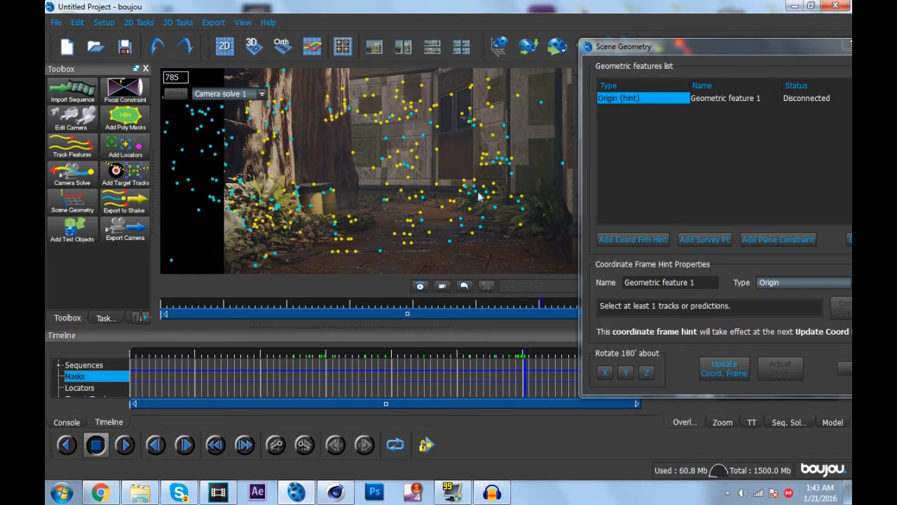
click(435, 149)
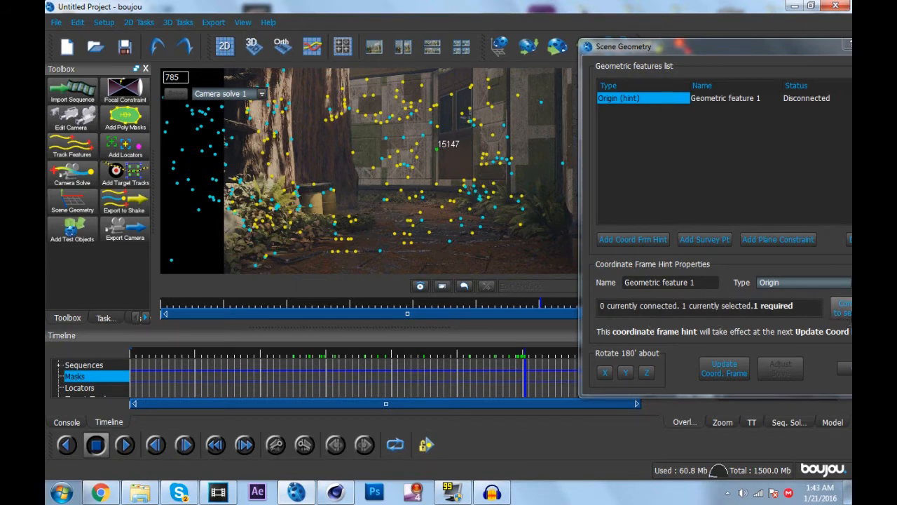
drag(760, 52, 722, 47)
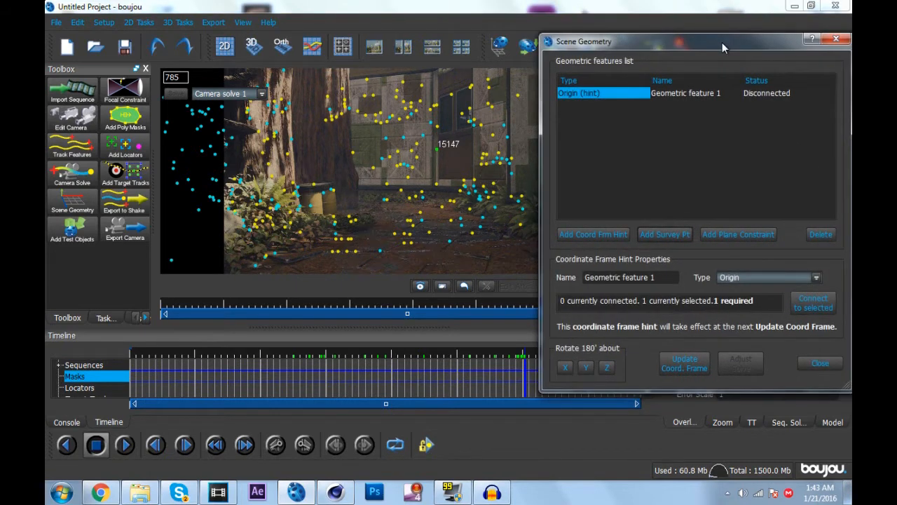
click(813, 305)
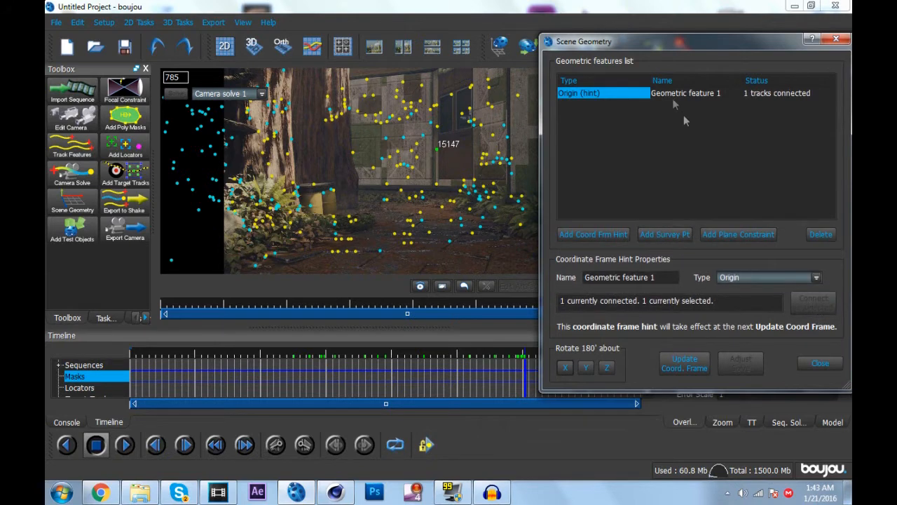
Step: Add an x-axis coordinate frame hint and connect it to ground tracks 17995 and 17453
click(612, 239)
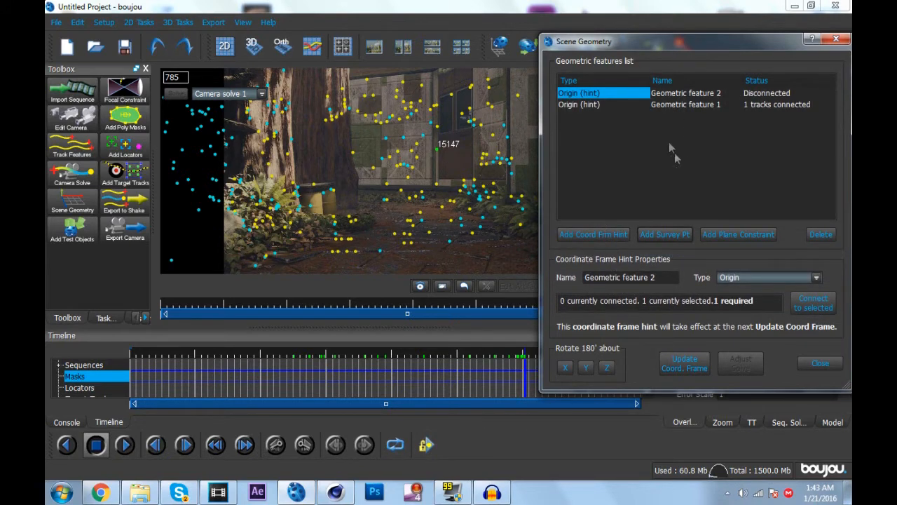
click(742, 278)
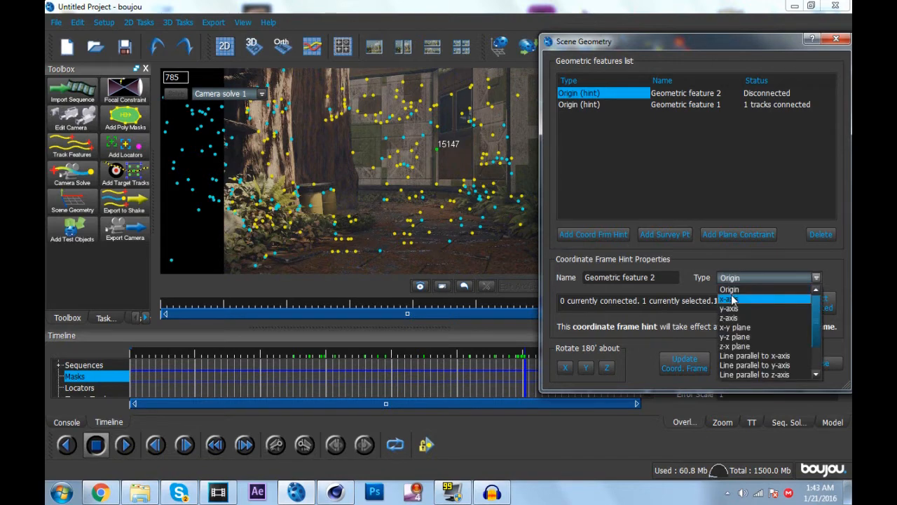
click(729, 299)
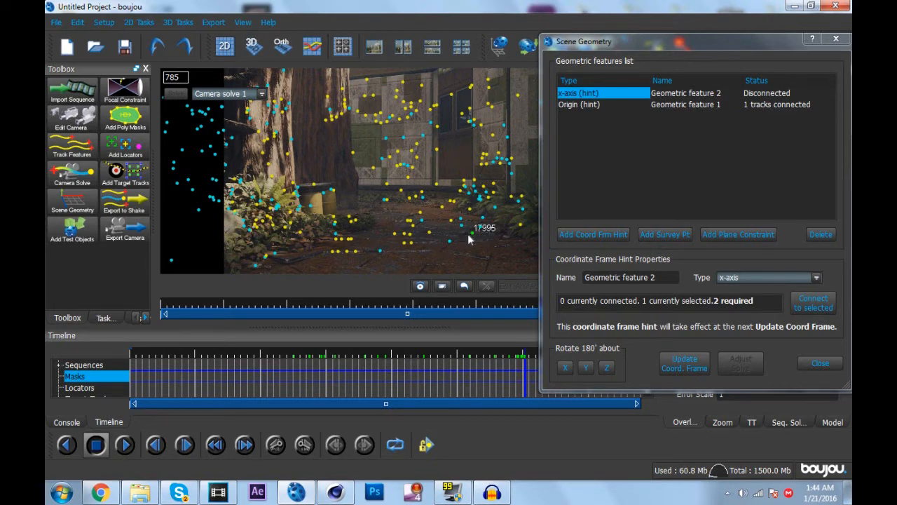
shift+click(397, 237)
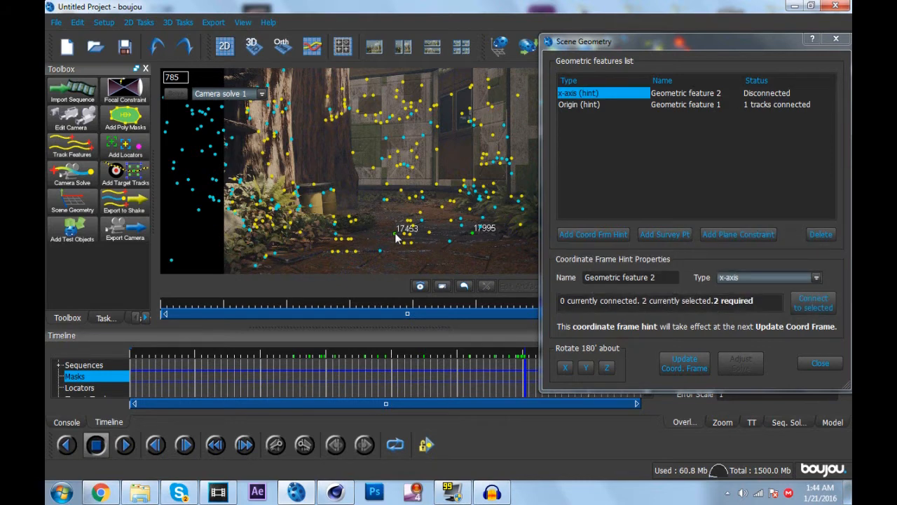
click(824, 308)
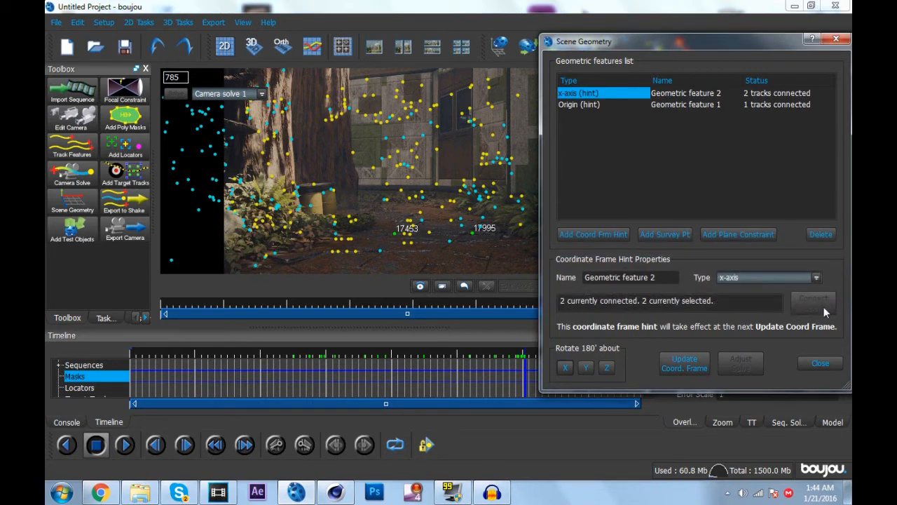
Step: Add a y-axis coordinate frame hint and connect it to ground track 17453 and wall track 16718 above it
click(598, 234)
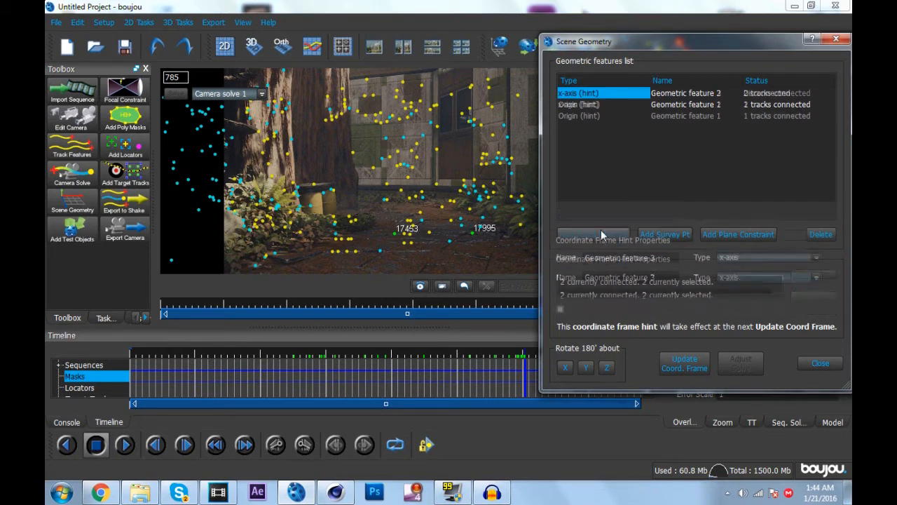
click(760, 276)
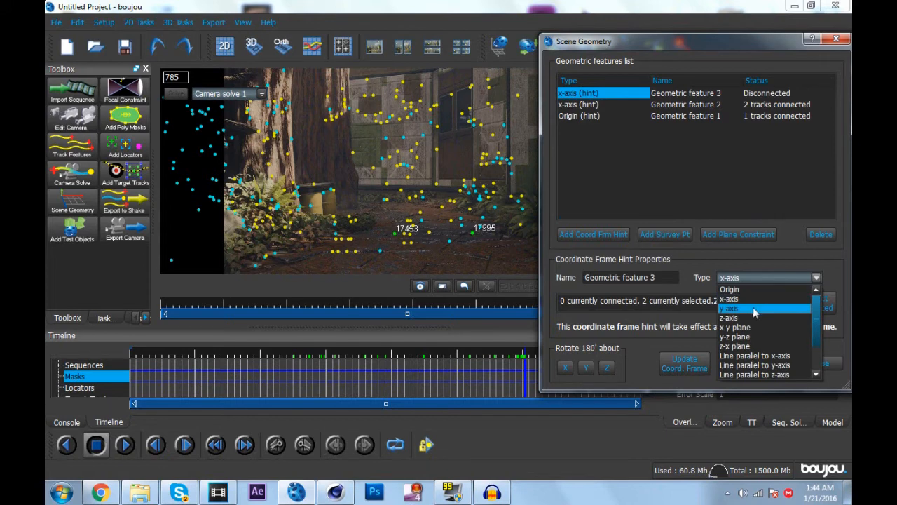
click(750, 307)
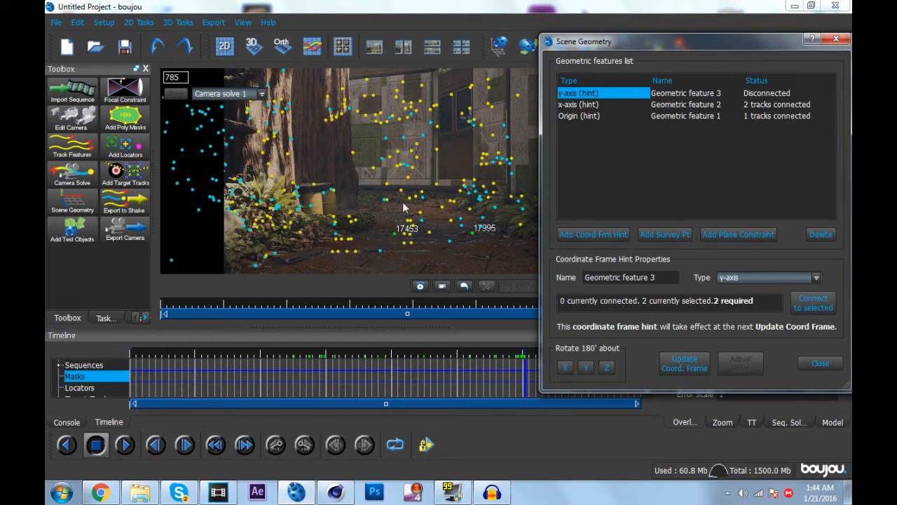
click(396, 238)
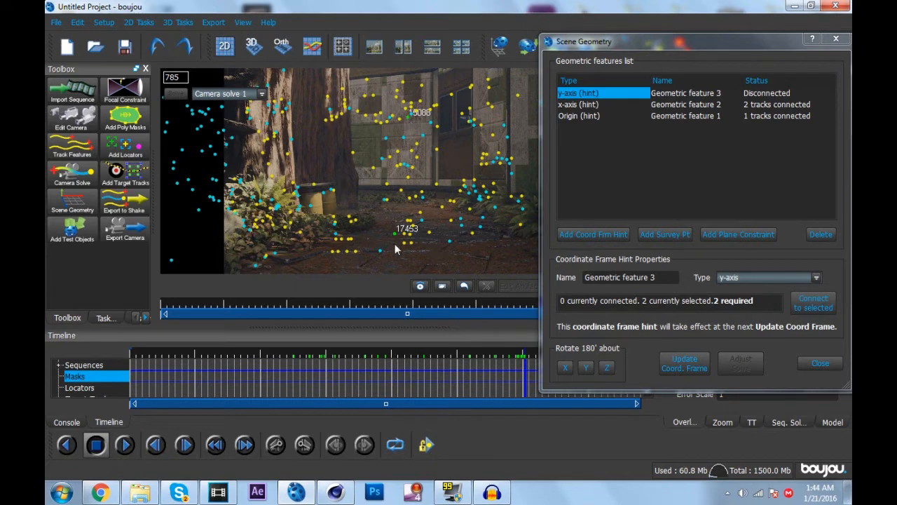
ctrl+click(408, 120)
ctrl+click(399, 119)
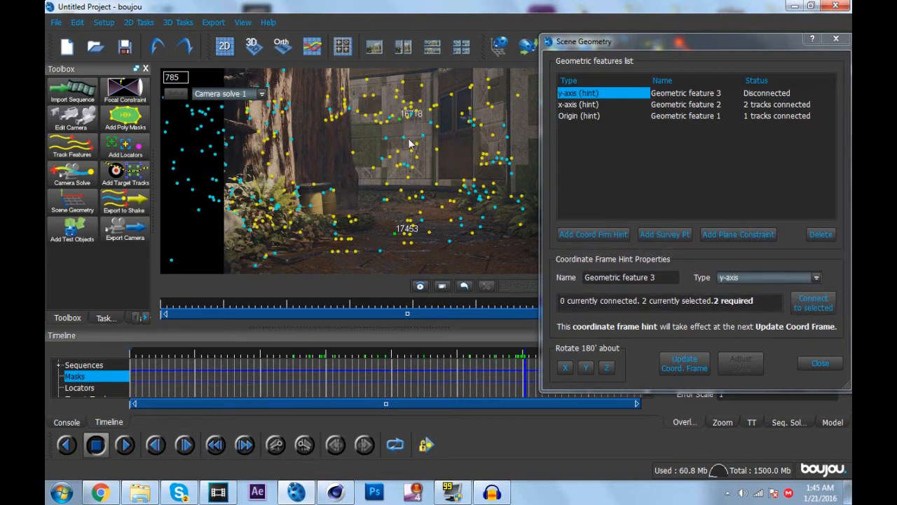
click(797, 310)
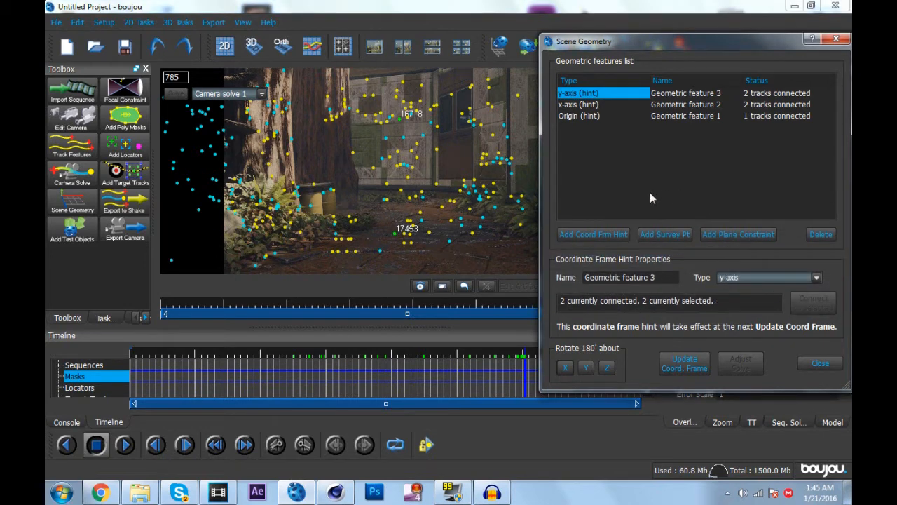
Step: Add a z-axis coordinate frame hint and connect it to ground track 17995 and track 19403 behind it
click(598, 233)
click(763, 278)
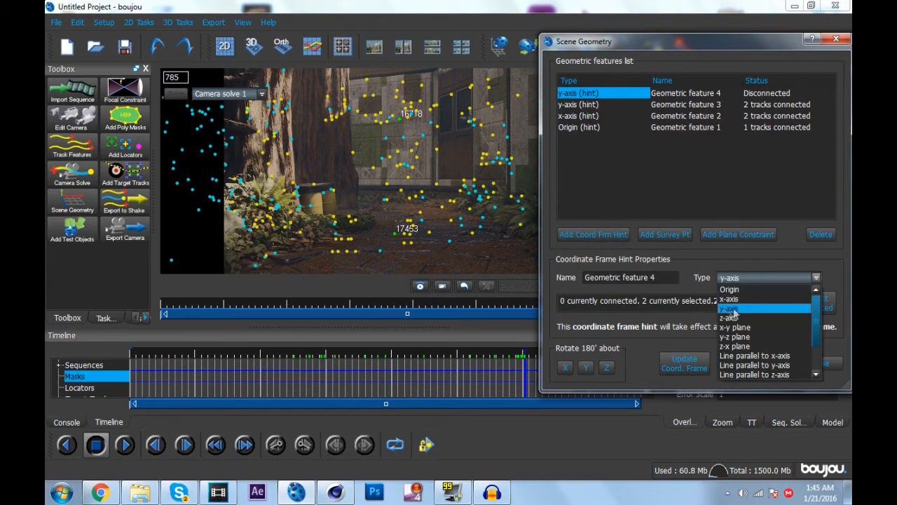
click(729, 308)
click(740, 277)
click(729, 316)
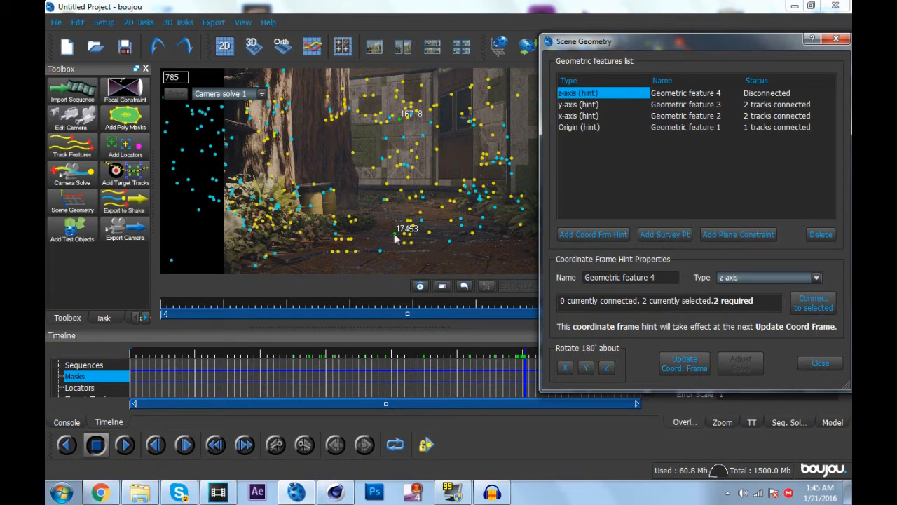
click(472, 233)
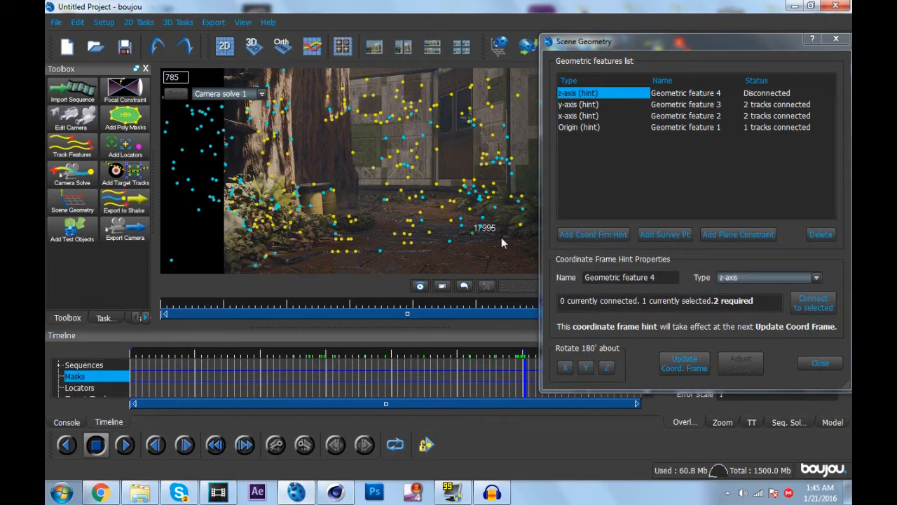
ctrl+click(469, 209)
click(813, 303)
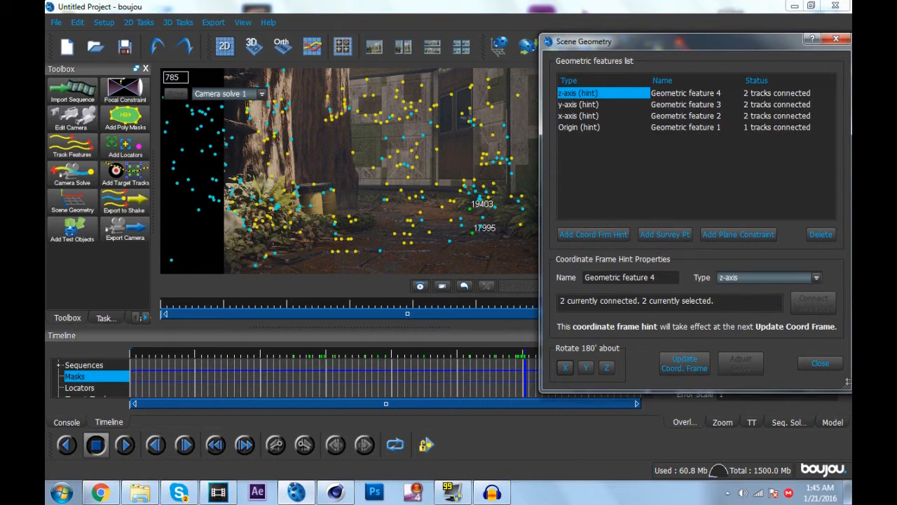
Step: Update the coordinate frame from the hints, close the scene geometry settings, and go to frame 424
click(684, 361)
click(821, 363)
drag(444, 366, 315, 363)
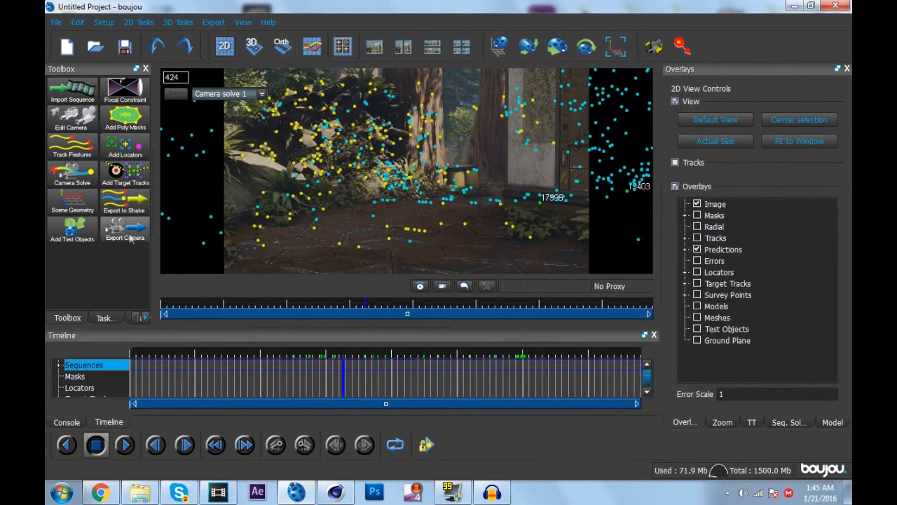
Step: Add a solid Ladybird test object at 100% opacity without alignment and check how it sticks up to frame 689
click(72, 228)
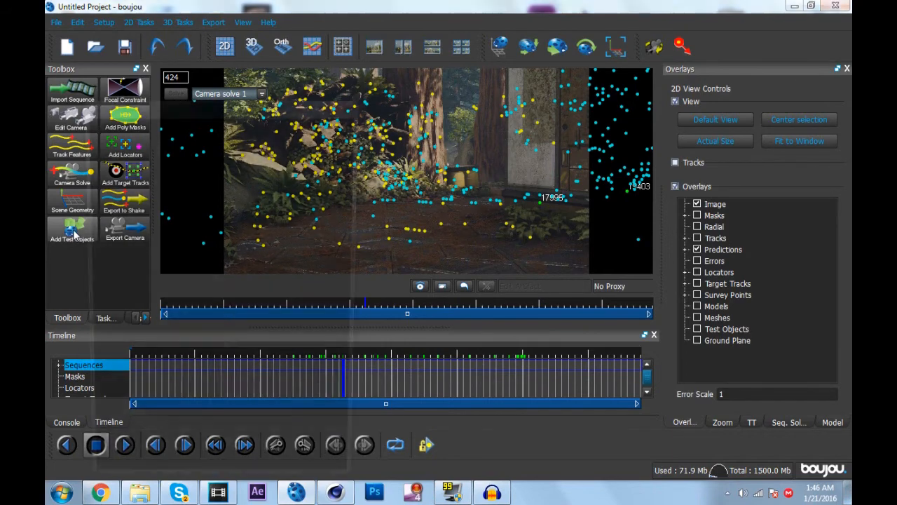
click(422, 383)
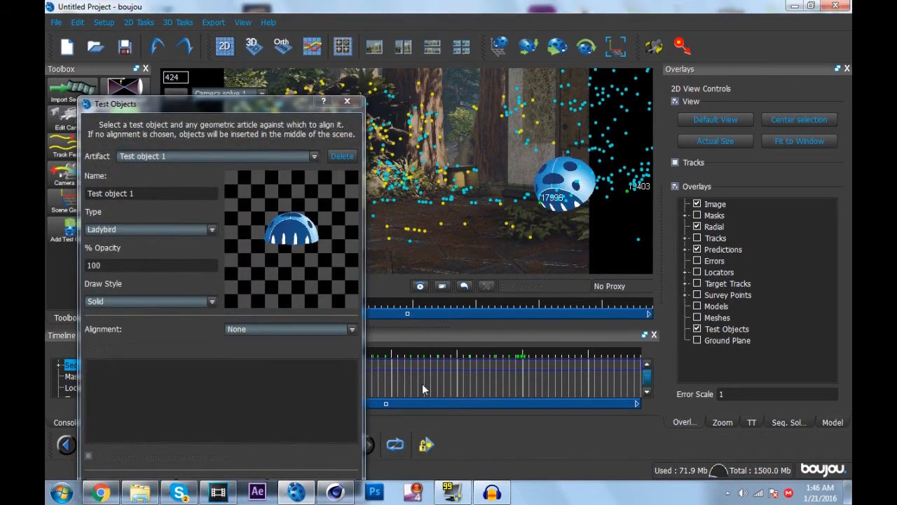
drag(428, 377, 477, 384)
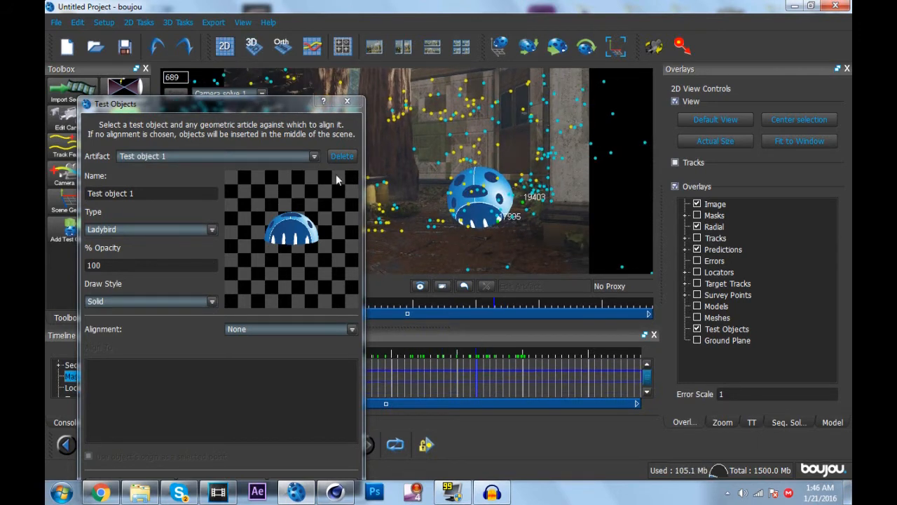
click(355, 104)
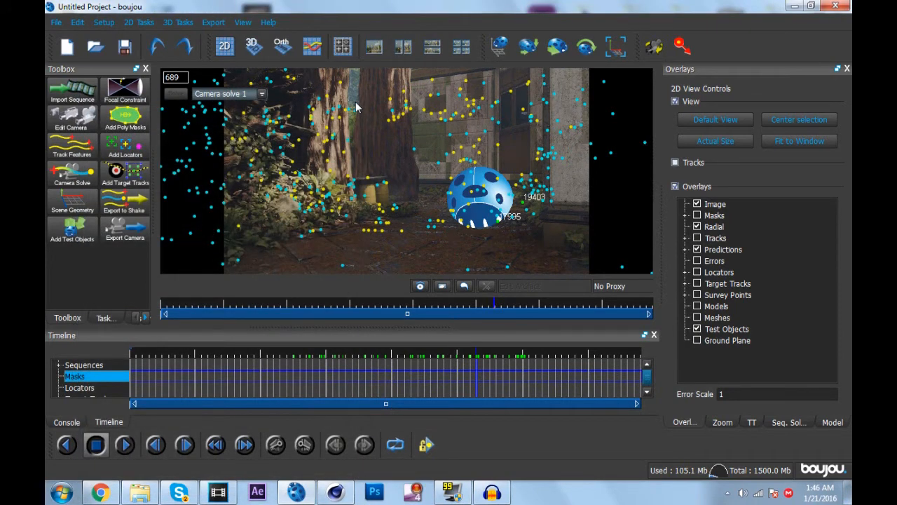
Step: Set up a camera export in Cinema 4D (*.c4d) format with Untitled Project.c4d on the Desktop as its file
click(125, 228)
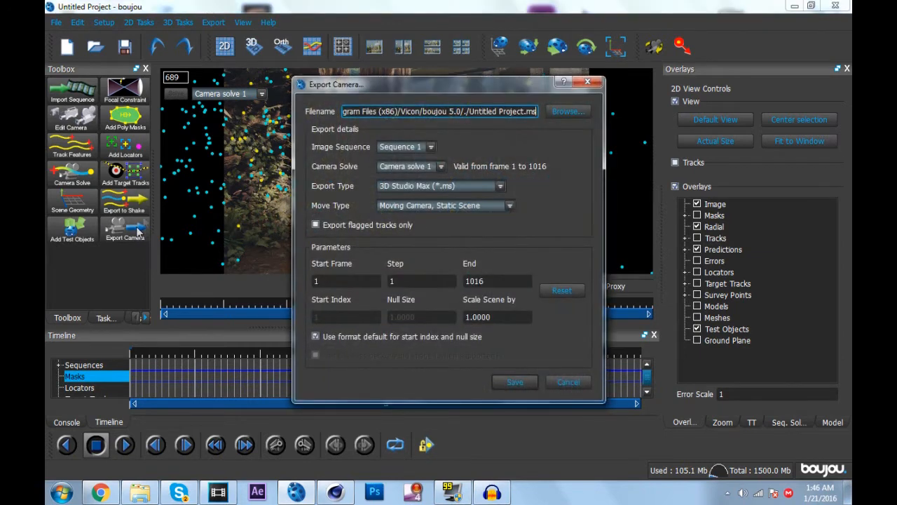
click(442, 185)
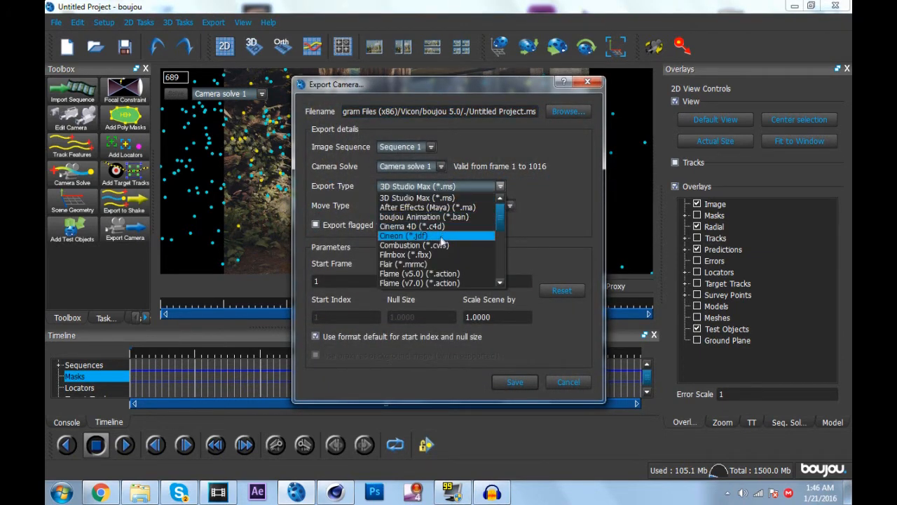
click(441, 228)
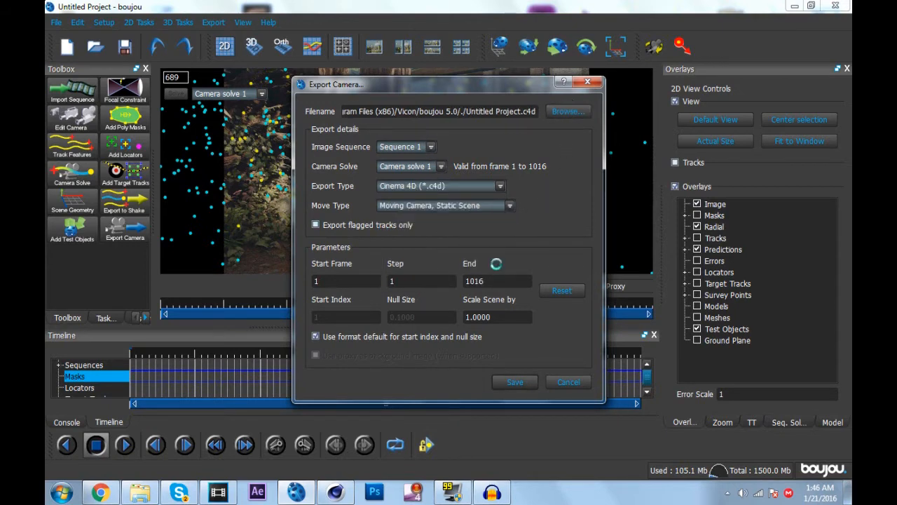
click(568, 111)
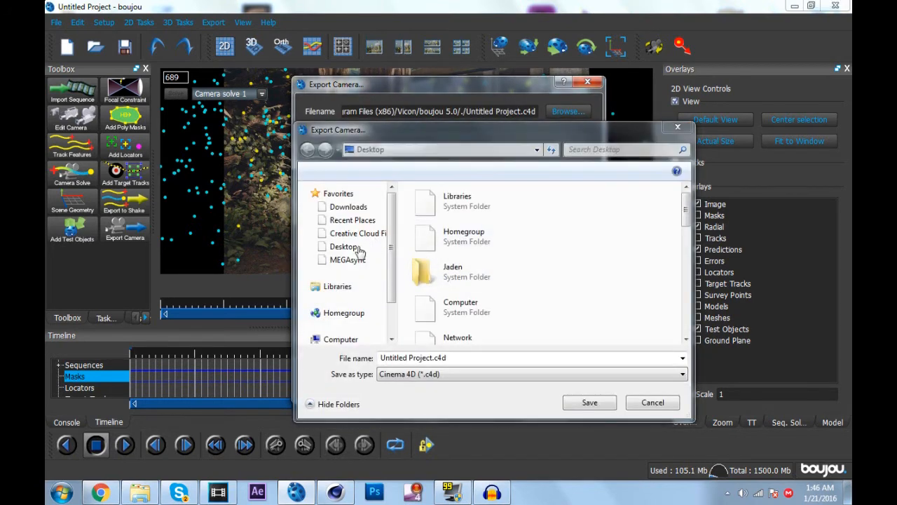
scroll(345, 216, down, 3)
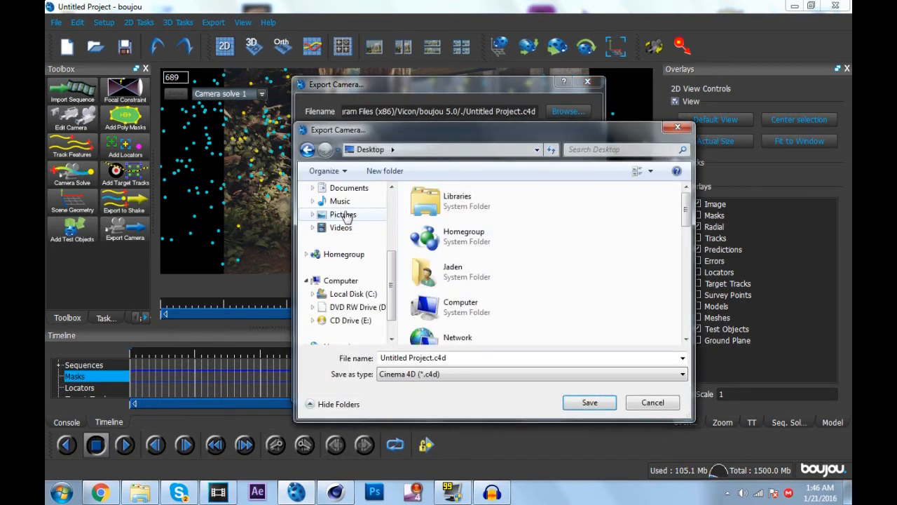
click(349, 219)
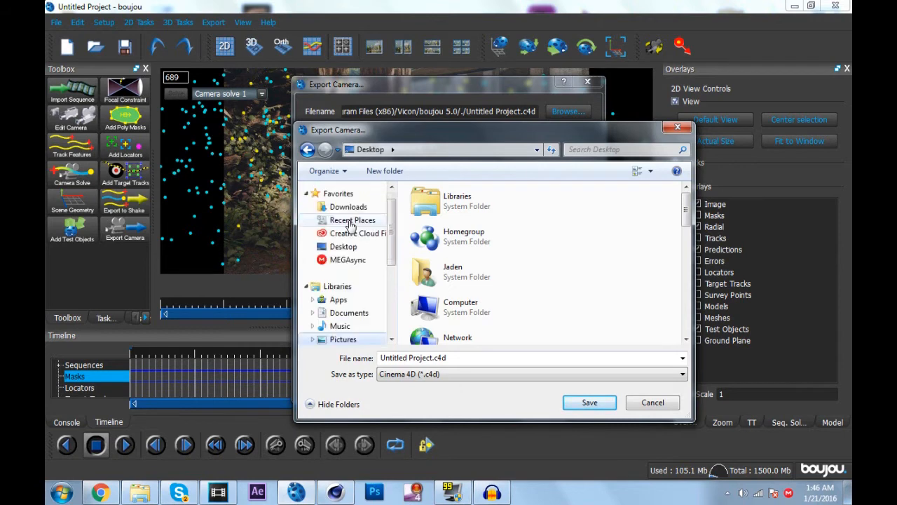
click(344, 247)
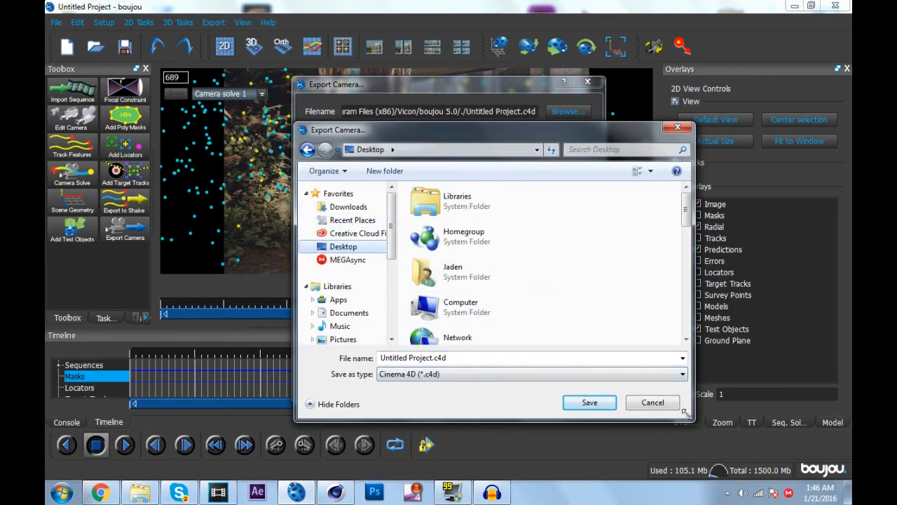
click(591, 405)
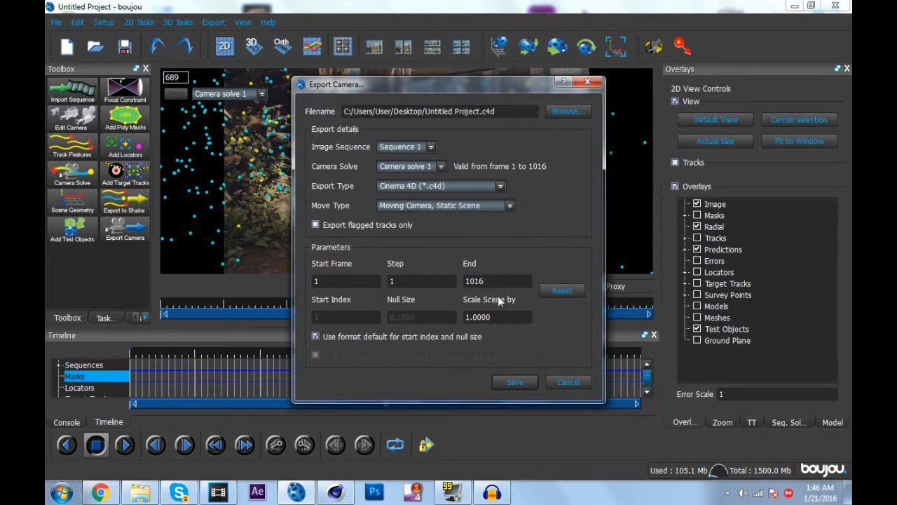
Step: Set the export's scene scale to 10 and save the camera file
double_click(491, 317)
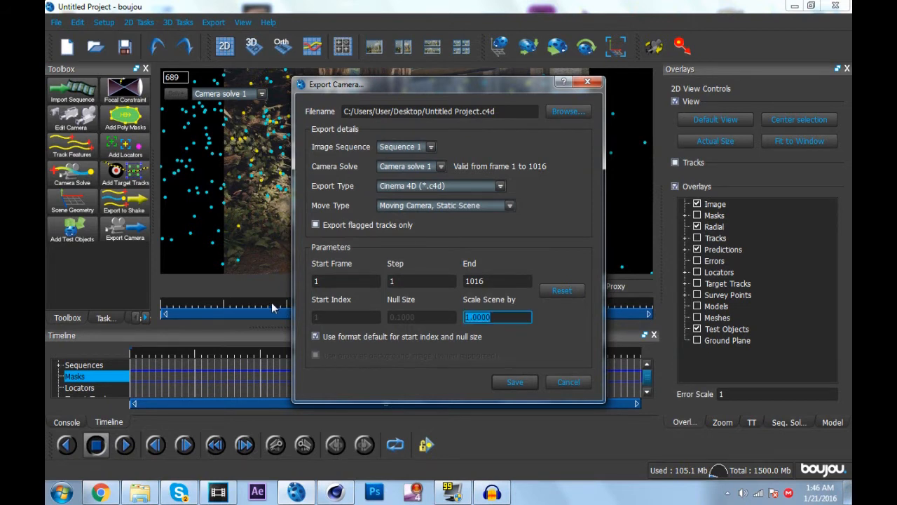
text(10)
click(516, 384)
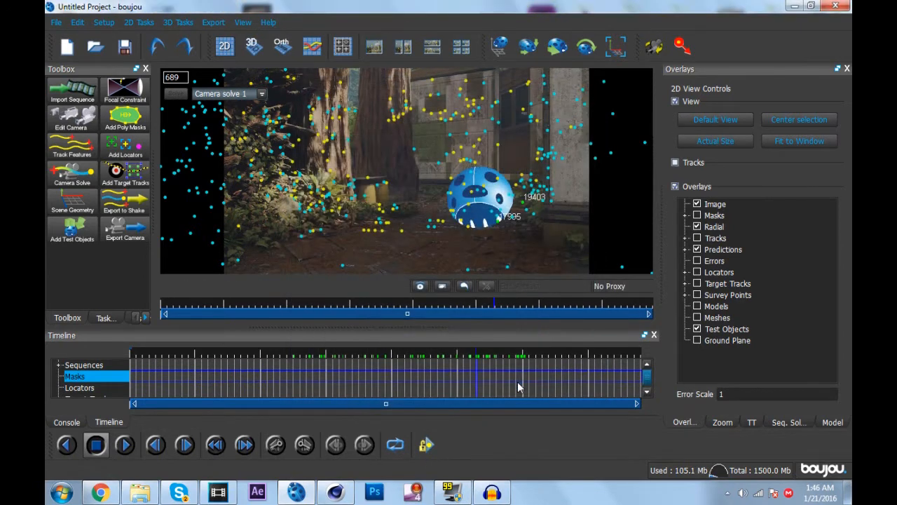
Step: Quit boujou without saving the project and open the desktop's Untitled Project.c4d in Cinema 4D with the default import settings
click(834, 6)
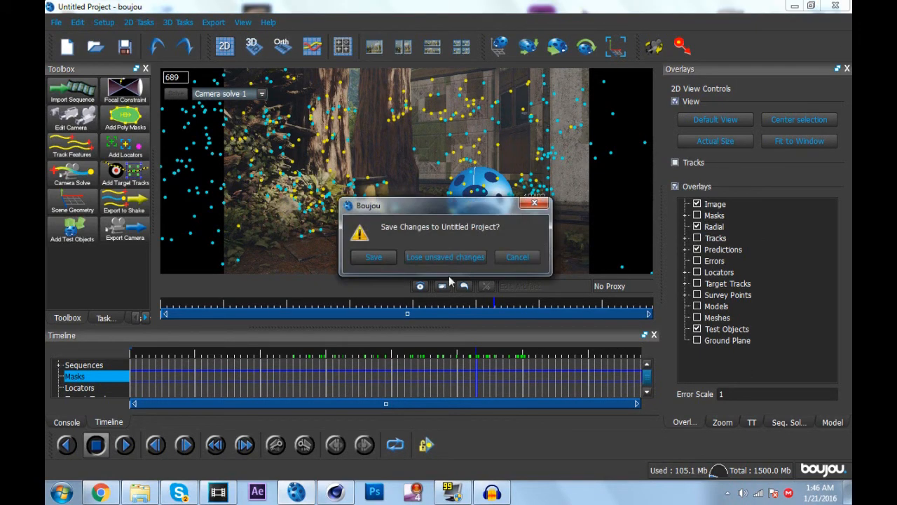
click(424, 258)
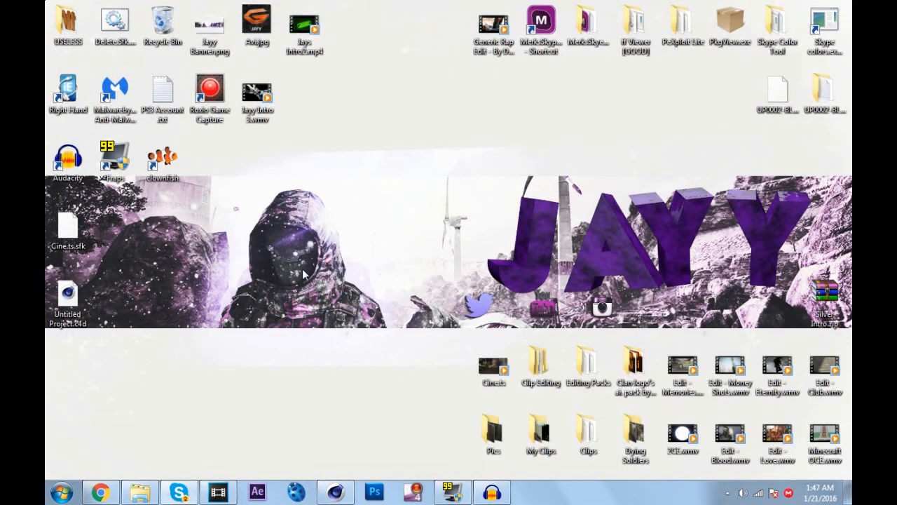
click(335, 492)
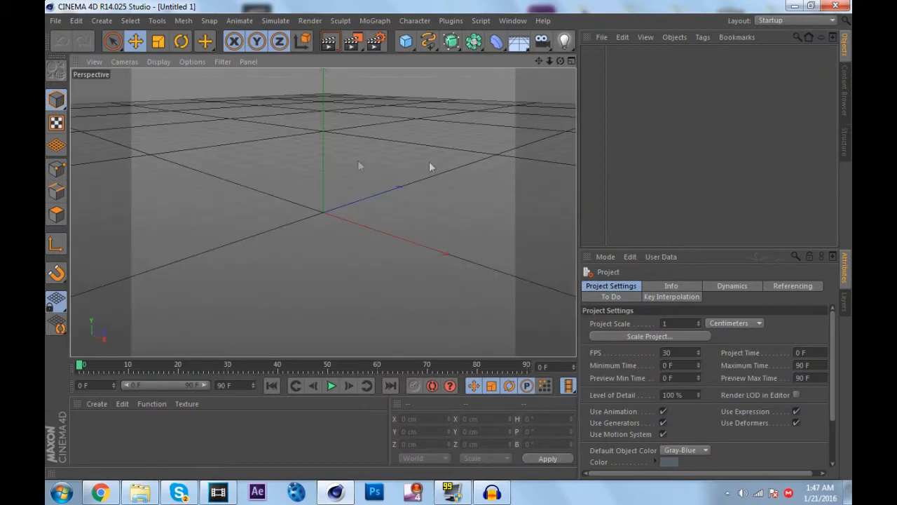
click(335, 492)
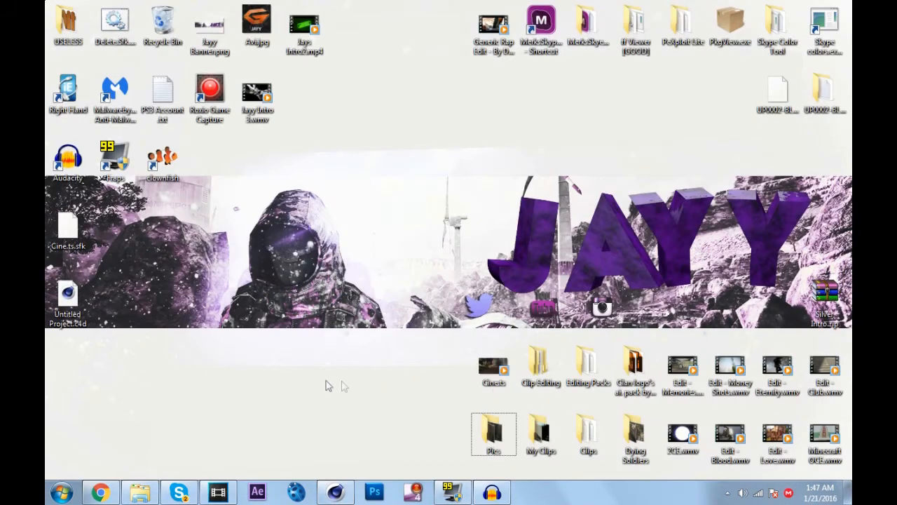
click(63, 291)
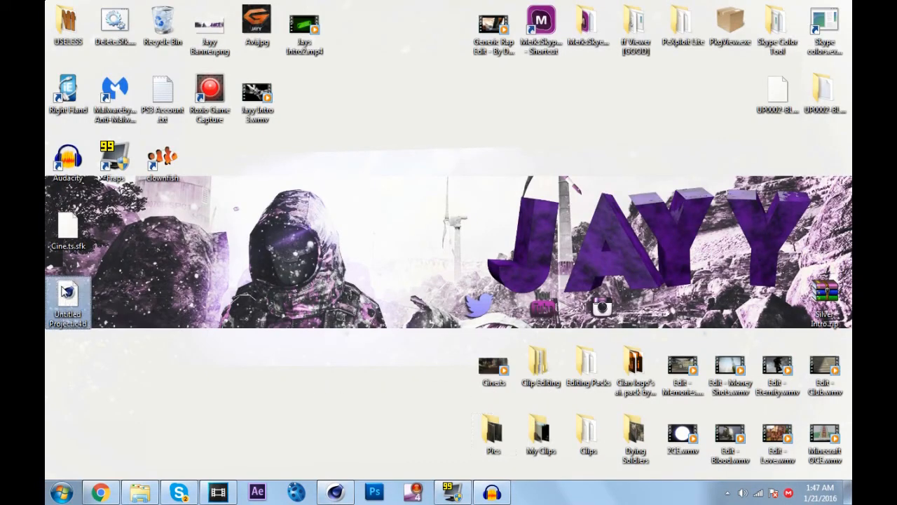
double_click(64, 292)
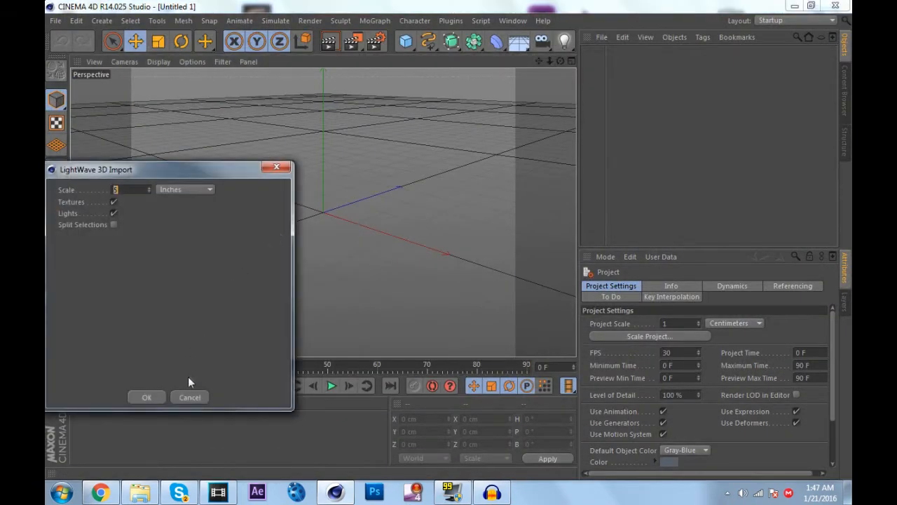
click(147, 398)
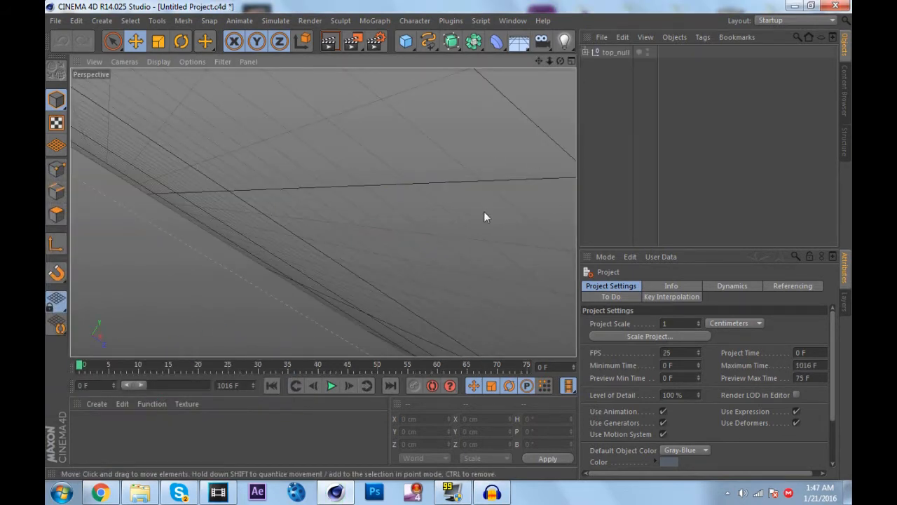
Step: Add a Background object to the imported camera scene
click(368, 254)
click(628, 109)
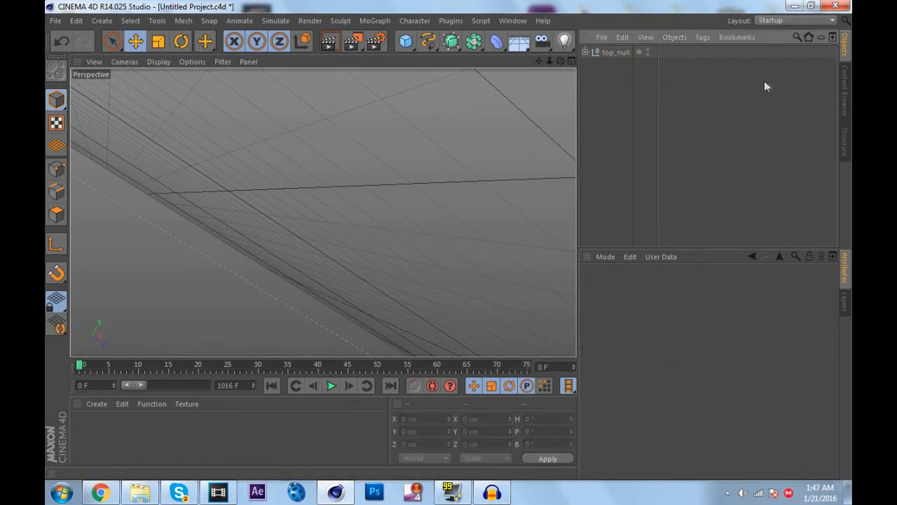
click(520, 42)
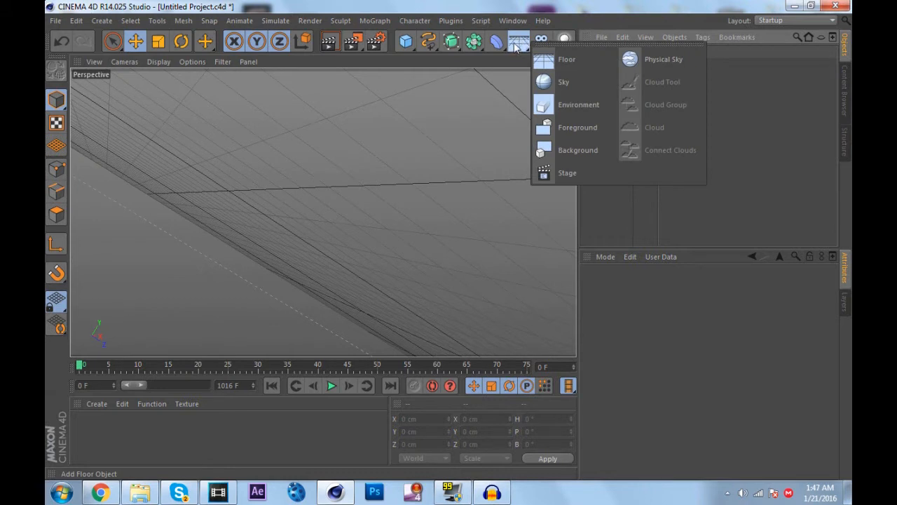
click(576, 150)
click(620, 148)
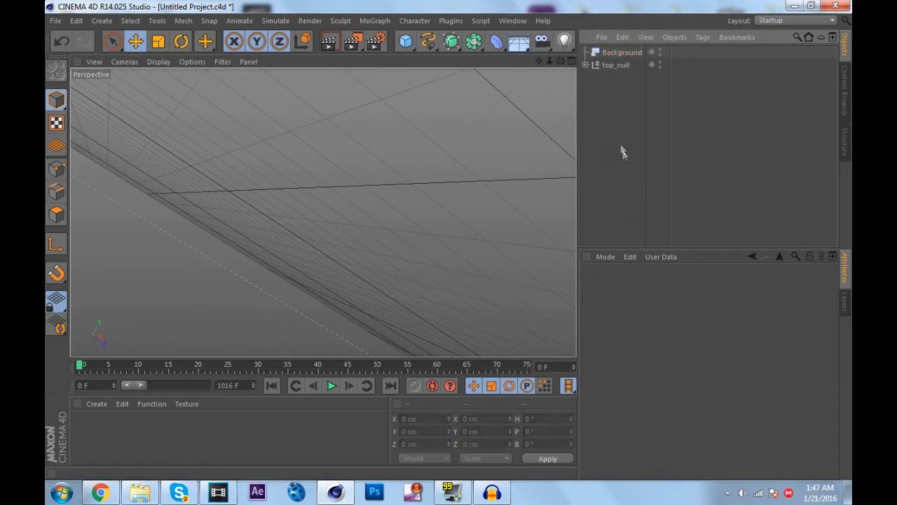
Step: Create a material from Untitled_000000.jpeg in the Pics folder, without copying the image to the project location
click(141, 494)
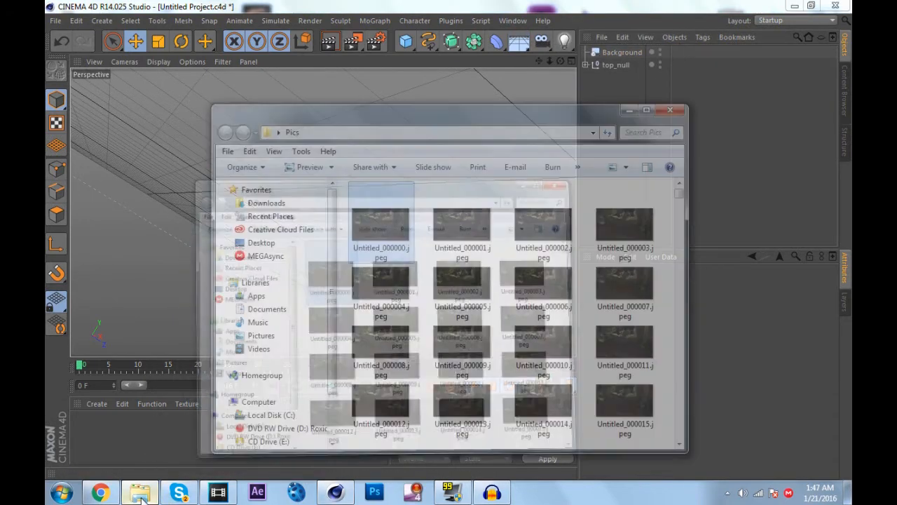
click(463, 291)
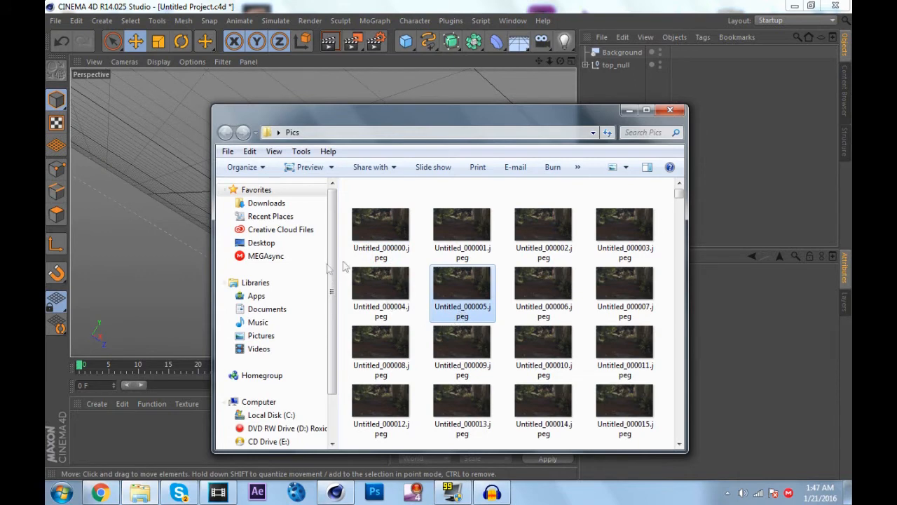
click(388, 226)
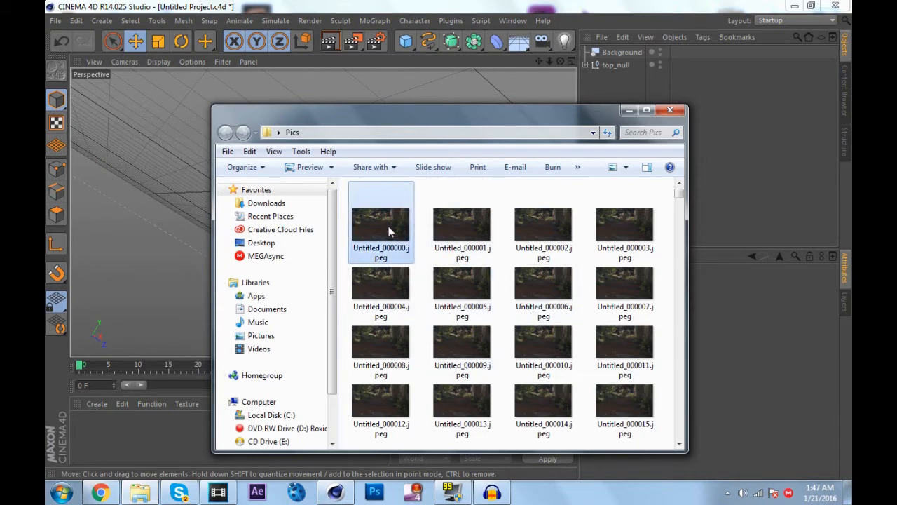
drag(388, 223, 91, 420)
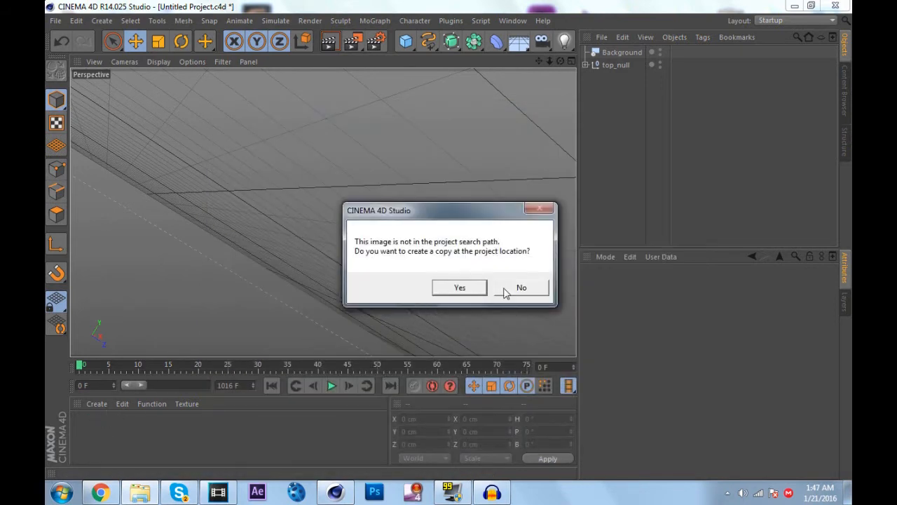
click(504, 288)
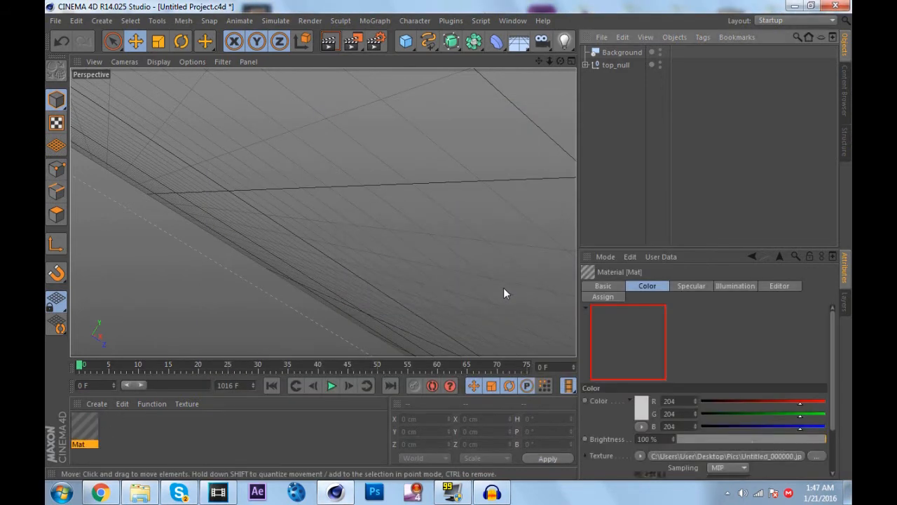
Step: Apply the new image material to the Background object
click(127, 424)
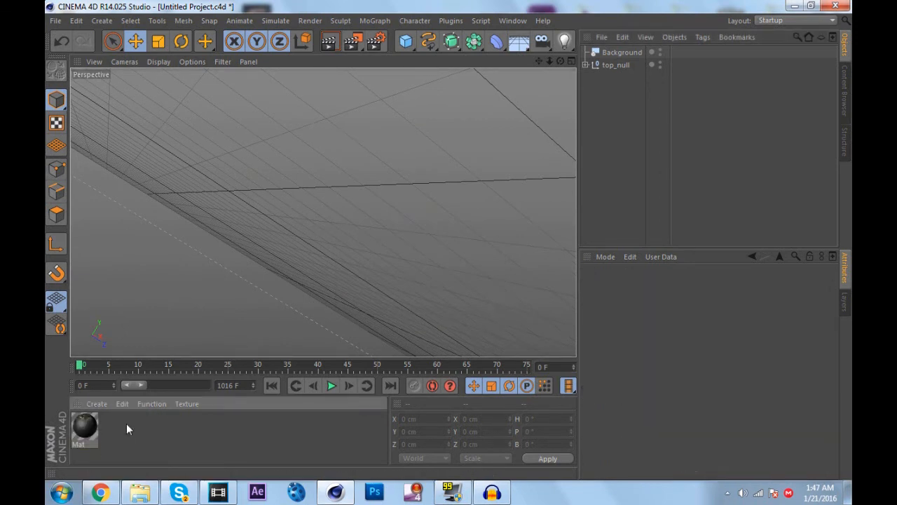
click(82, 426)
drag(82, 425, 615, 55)
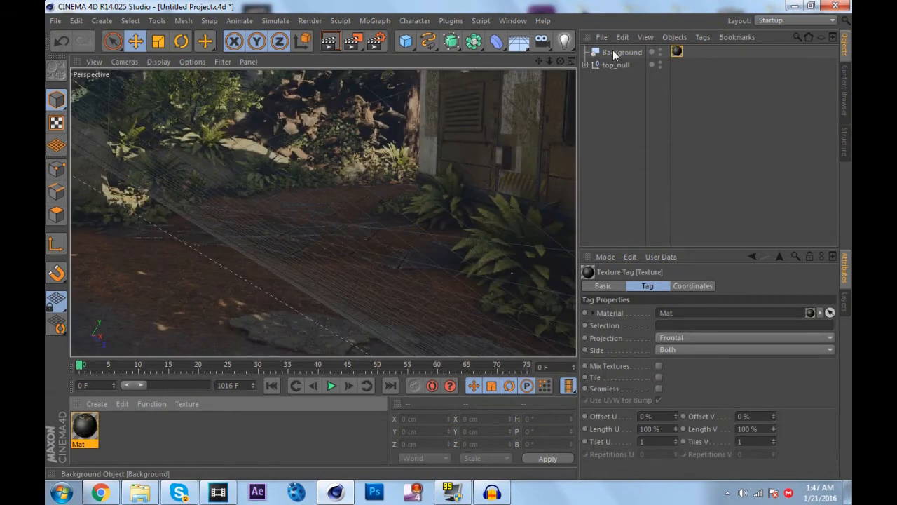
Step: Calculate the animation frame range and frame rate of the image sequence in the background material's color texture
double_click(85, 426)
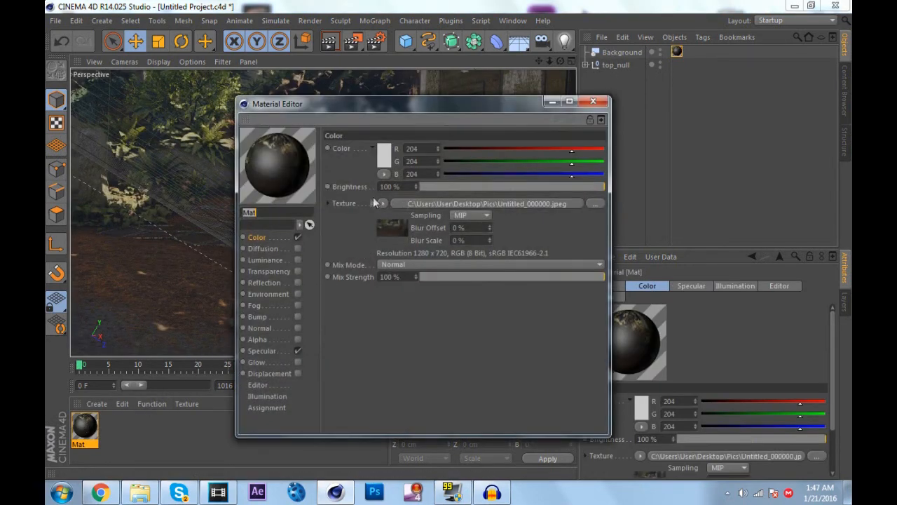
click(464, 203)
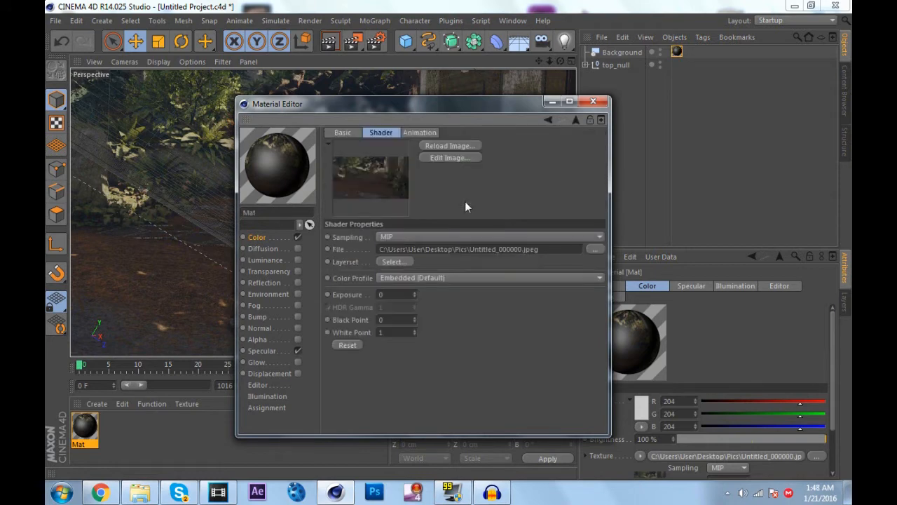
click(418, 133)
click(356, 342)
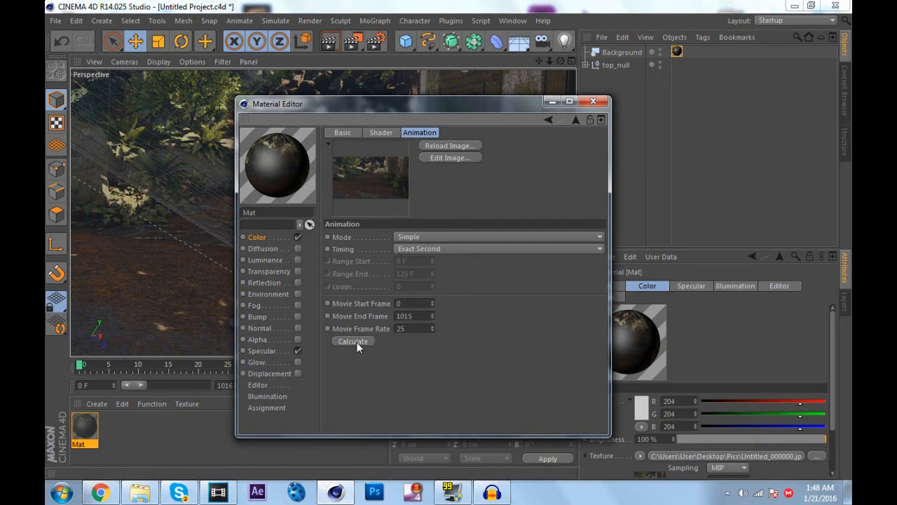
Step: Close the material editor and extend the timeline's visible range to the full 1016 frames
click(594, 102)
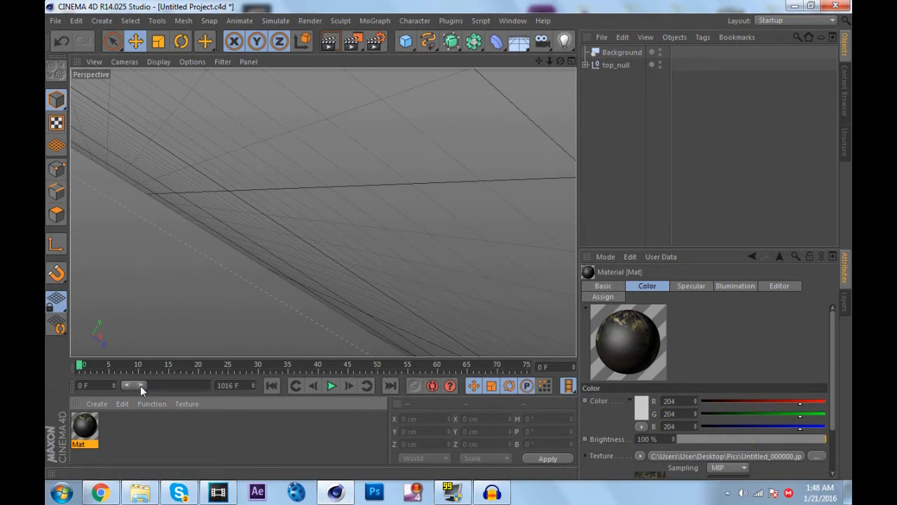
drag(141, 385, 224, 384)
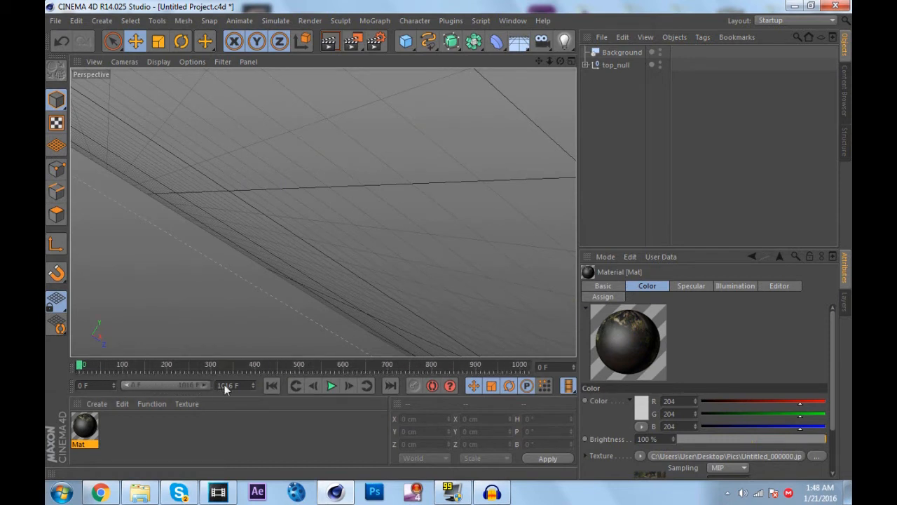
Step: Apply the image-sequence material to the Background object and scrub the animation to frame 760
click(173, 442)
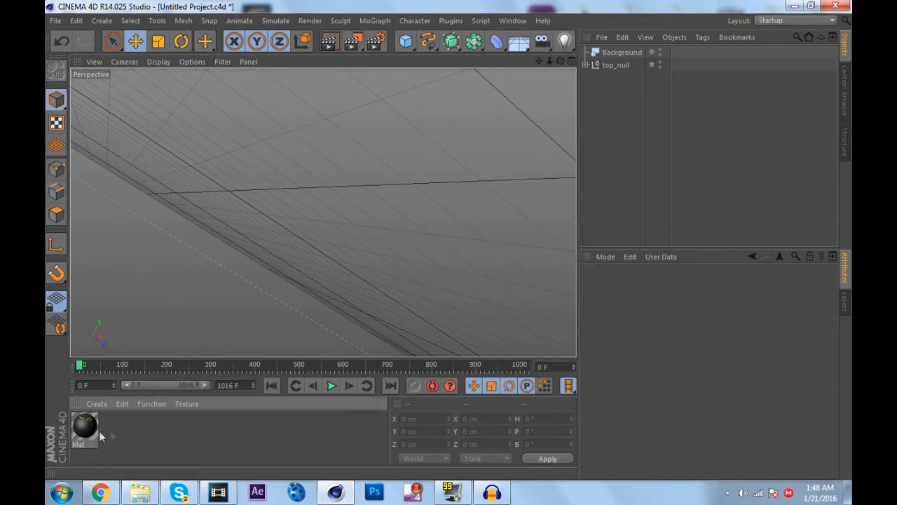
click(94, 432)
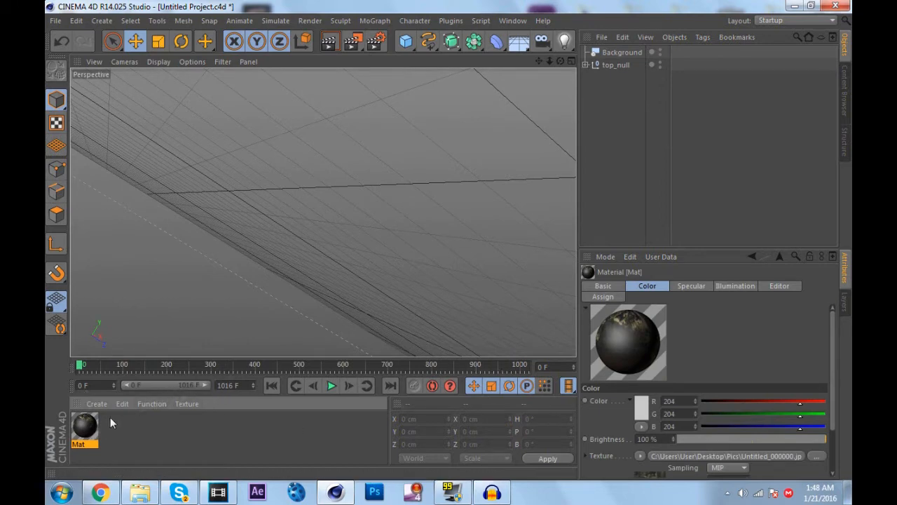
drag(79, 422, 620, 53)
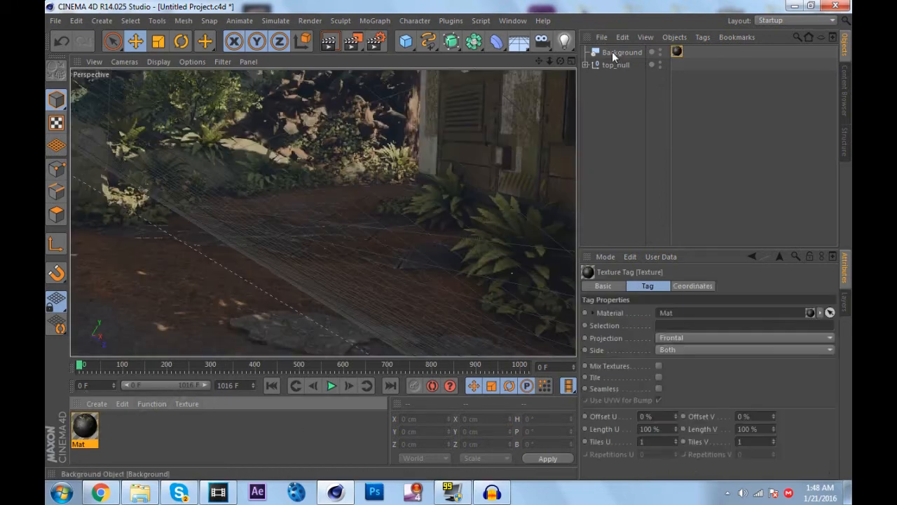
drag(135, 363, 415, 372)
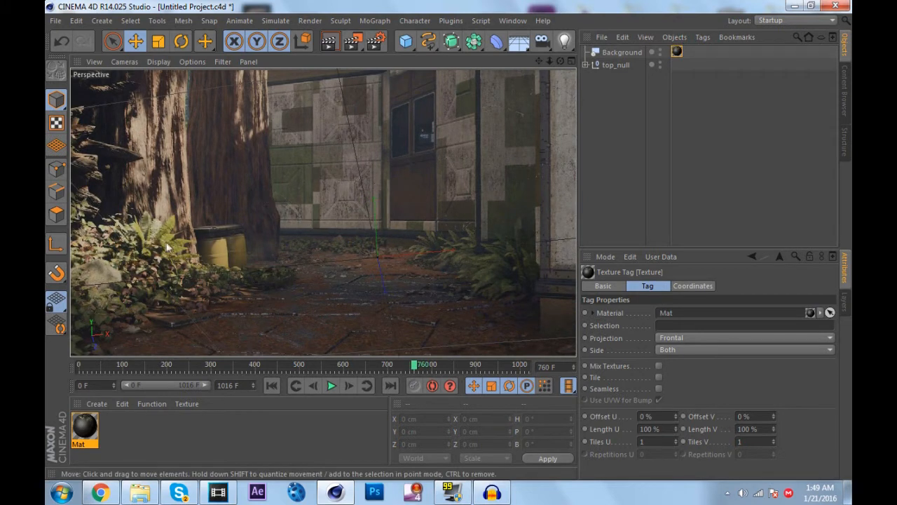
Step: Add a MoText object to the scene and select it for editing
click(375, 21)
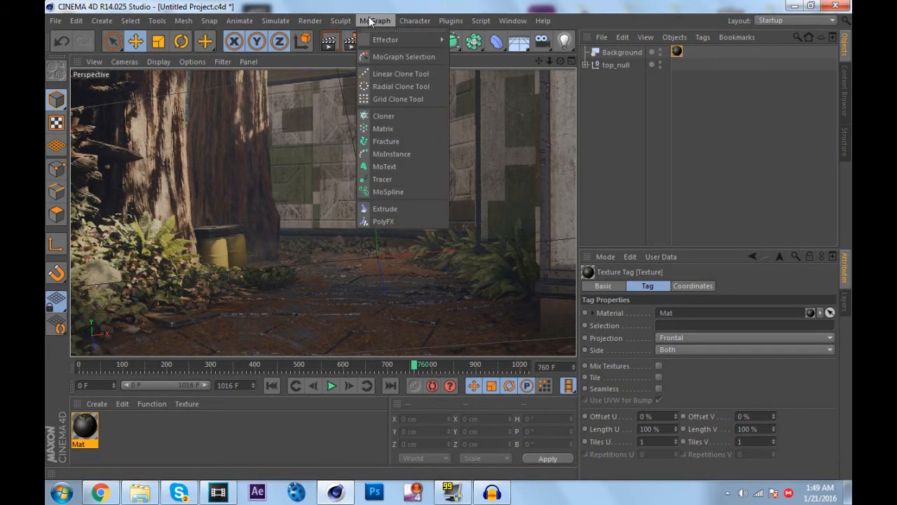
click(394, 166)
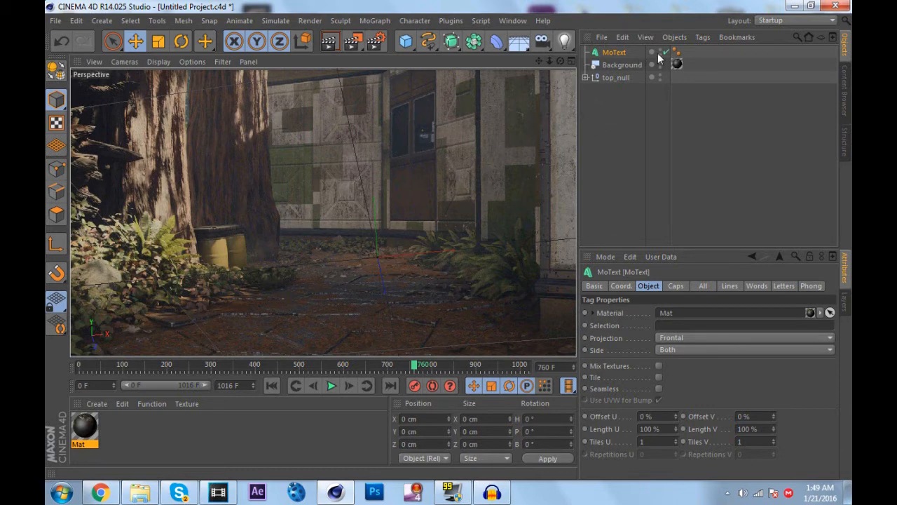
click(680, 46)
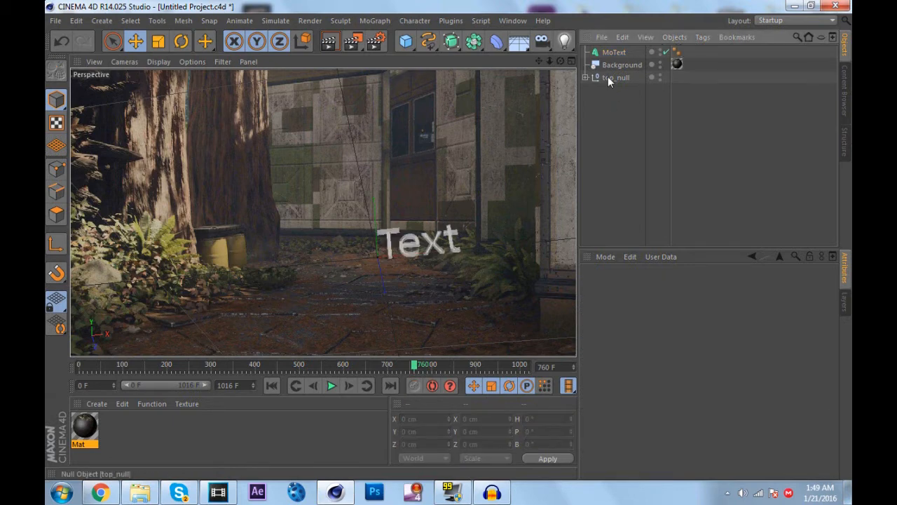
click(614, 52)
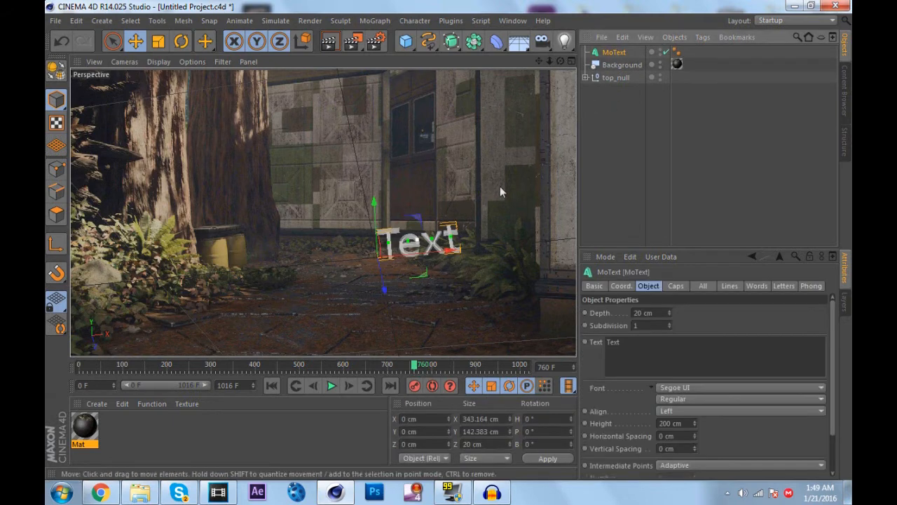
Step: Replace the MoText content with the creator's name, "Presents" on a second line, and set the alignment to Middle
double_click(614, 342)
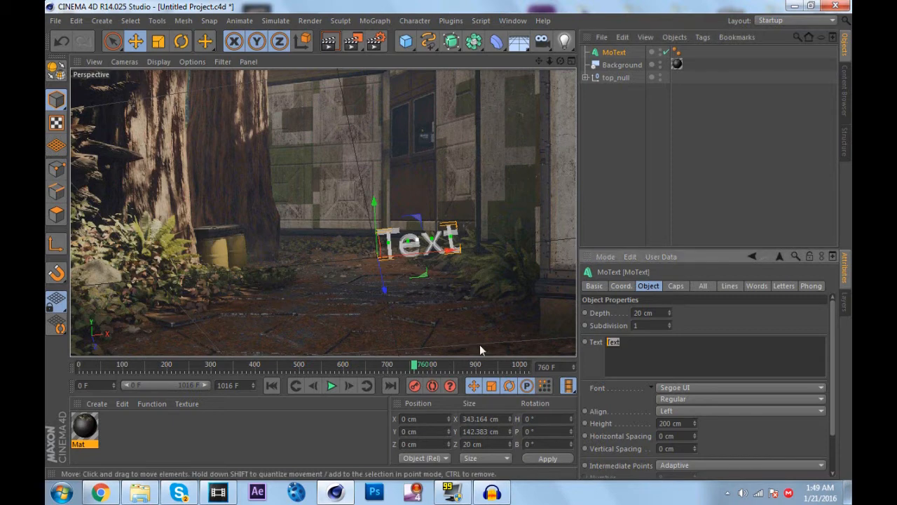
text(Jayy )
text(Pre)
text(sents)
click(684, 411)
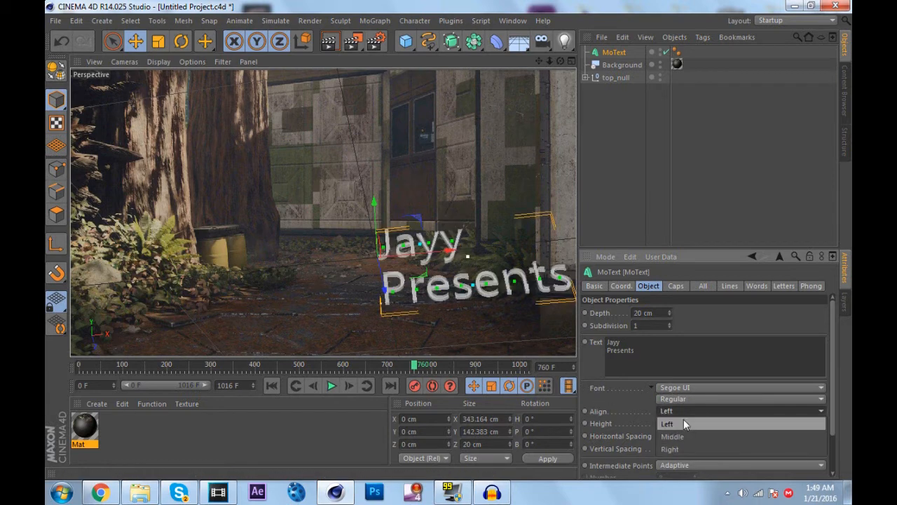
click(691, 434)
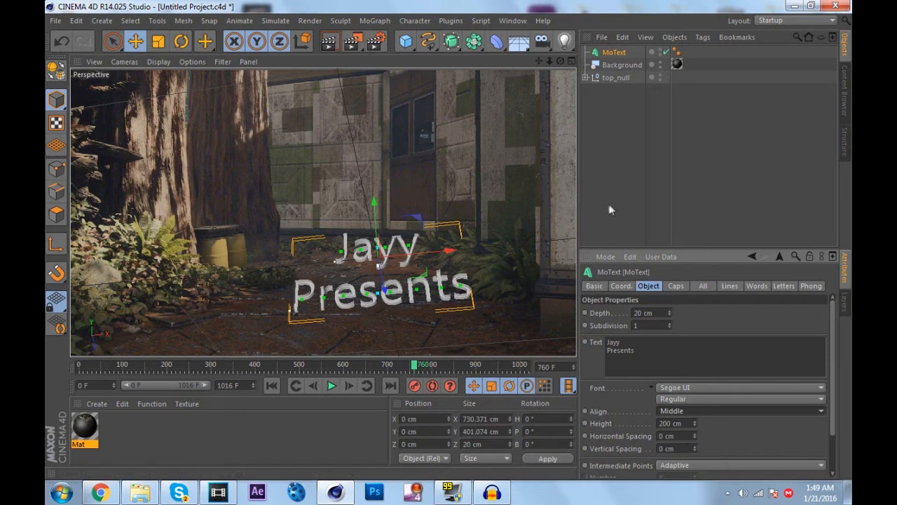
Step: Change the MoText font to TYPOGRAPH PRO
click(679, 388)
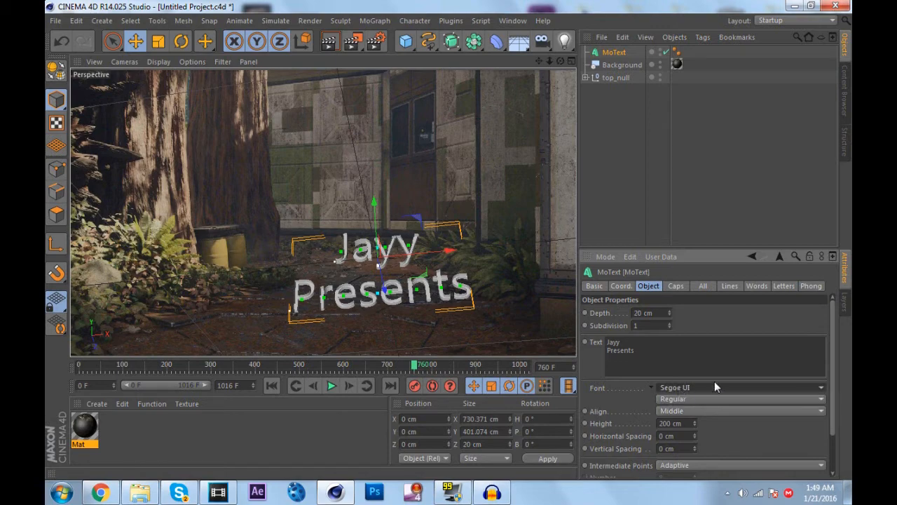
scroll(701, 387, down, 5)
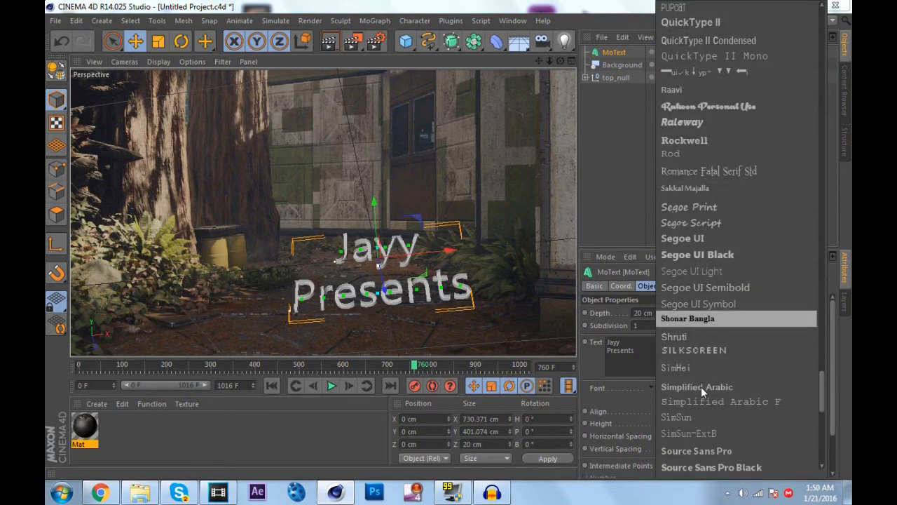
scroll(701, 386, down, 6)
click(704, 375)
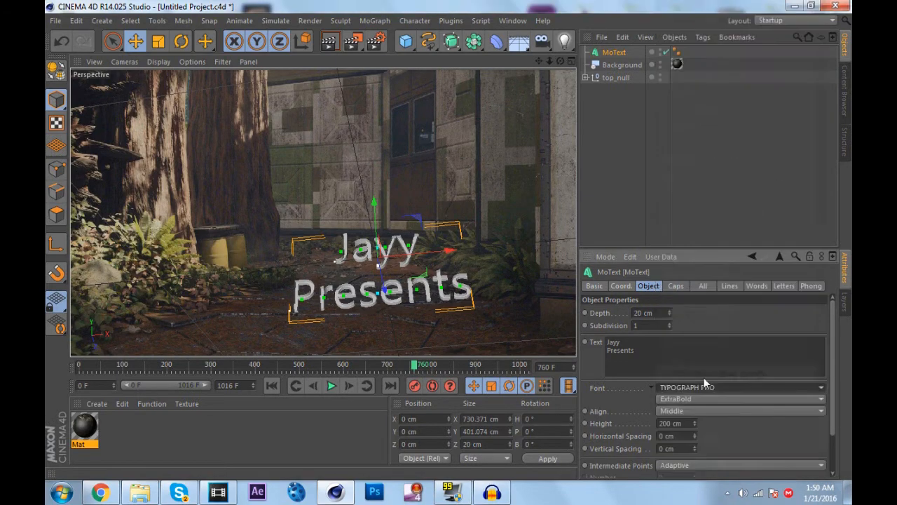
click(645, 197)
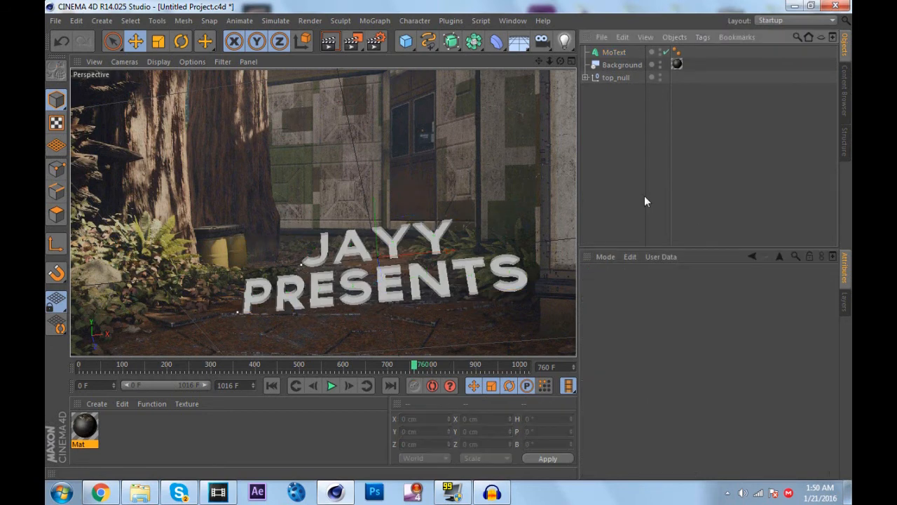
Step: Rotate the MoText to face the camera, at about -0.65° heading, 38° pitch and 6.9° bank
click(611, 55)
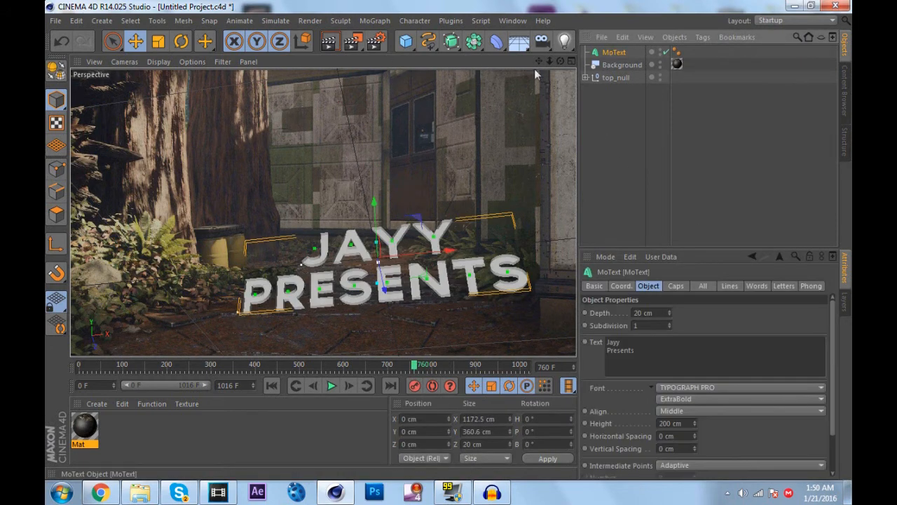
click(180, 40)
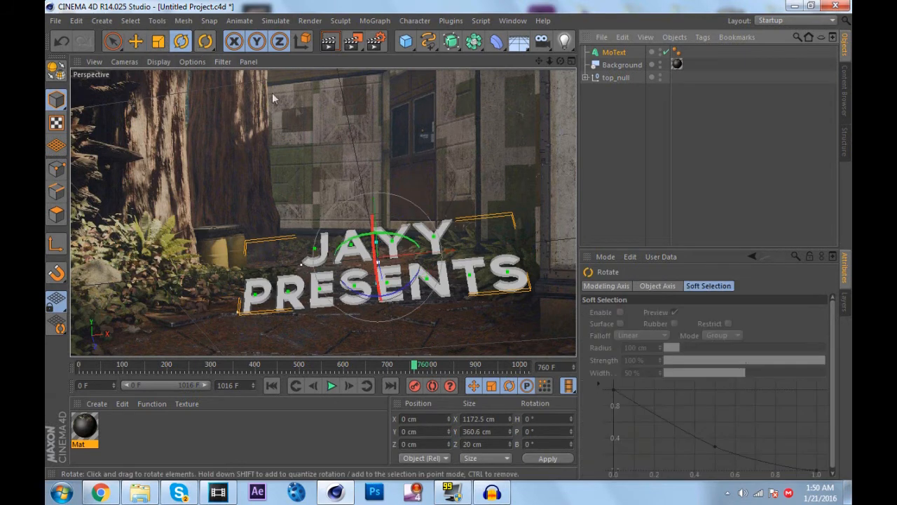
drag(374, 244, 369, 293)
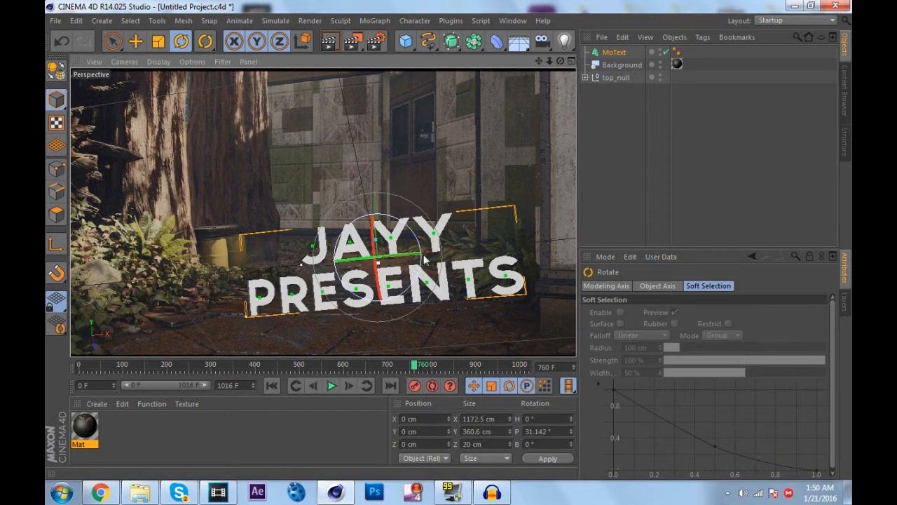
drag(421, 254, 421, 257)
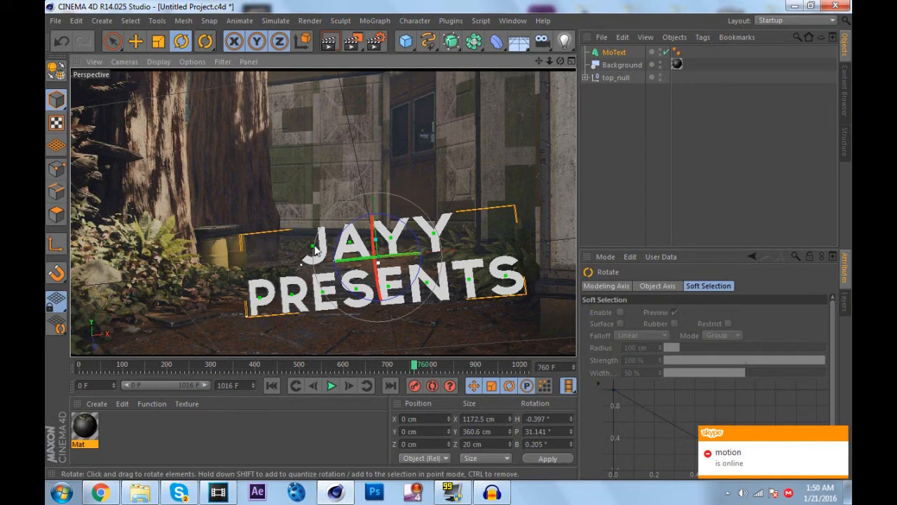
drag(314, 247, 316, 244)
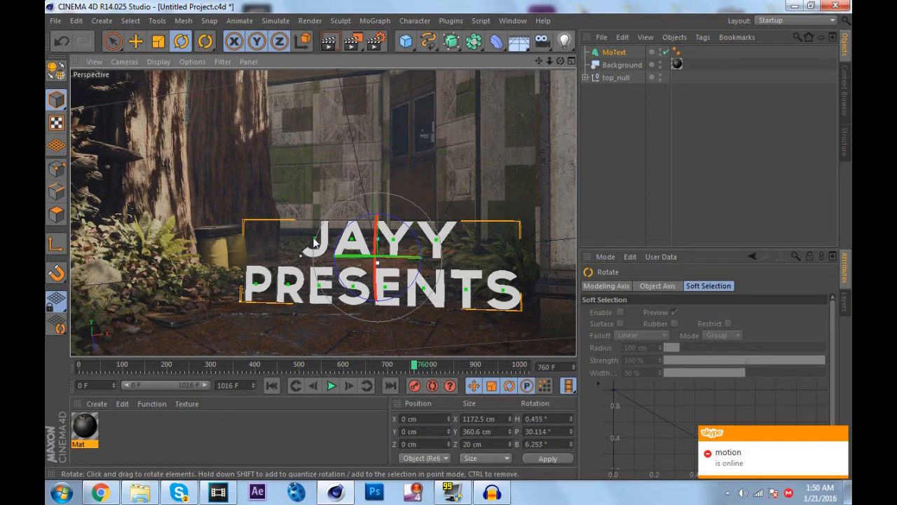
drag(375, 262, 373, 271)
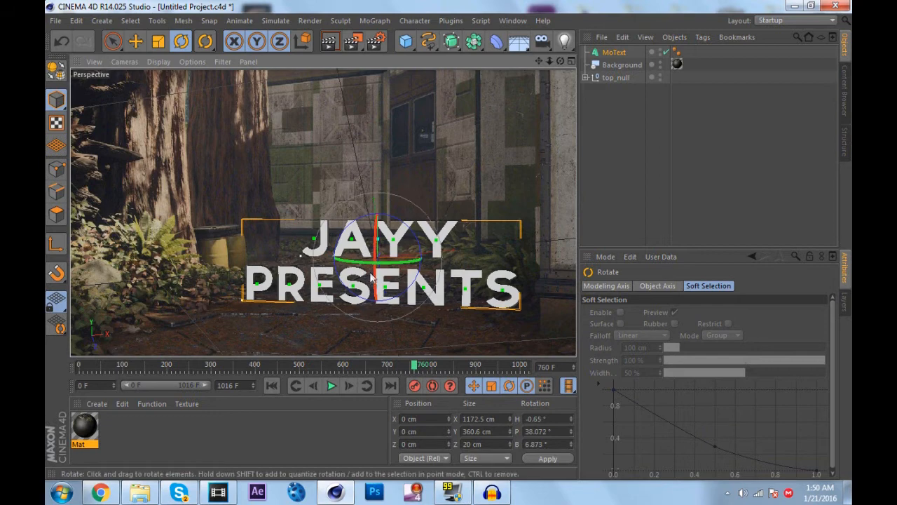
click(624, 131)
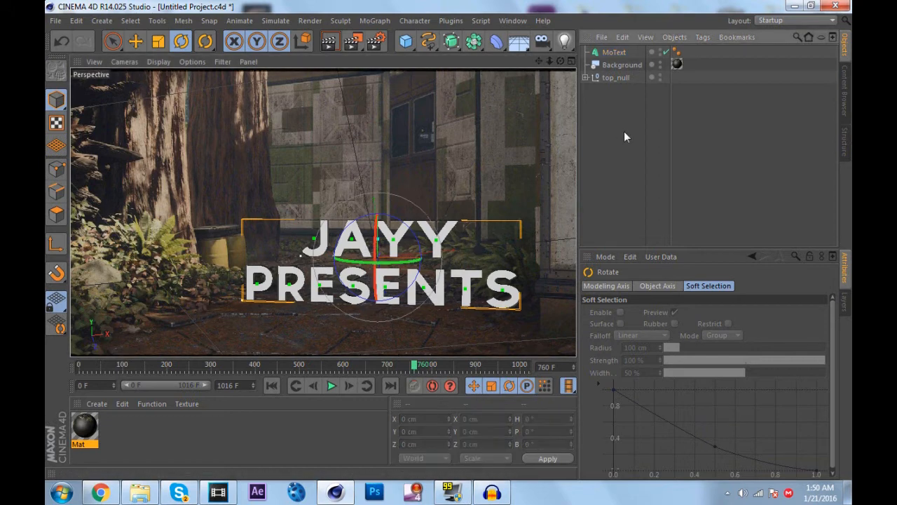
Step: Move the MoText up above the path, to about X -66 cm, Y 149 cm, Z -116 cm
click(623, 52)
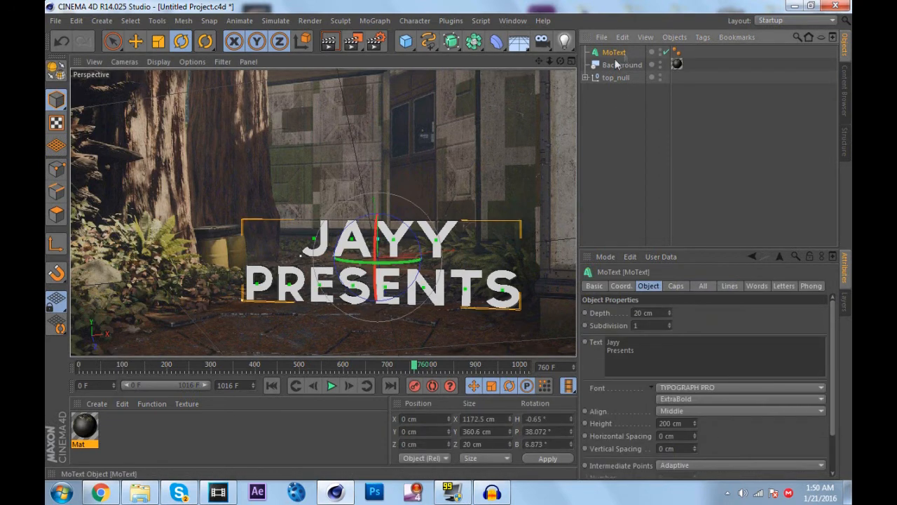
click(135, 41)
drag(379, 240, 378, 219)
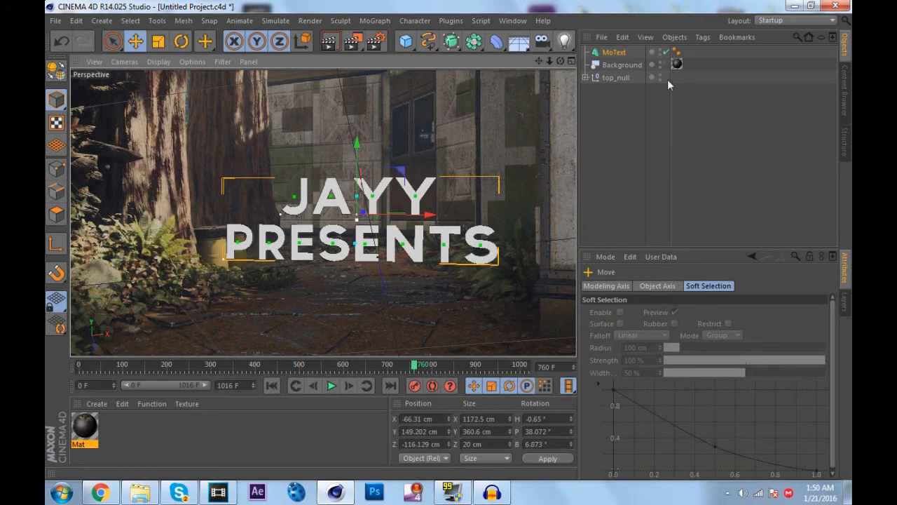
click(620, 53)
click(613, 129)
Step: Set the MoText extrusion depth to 30 cm
click(611, 53)
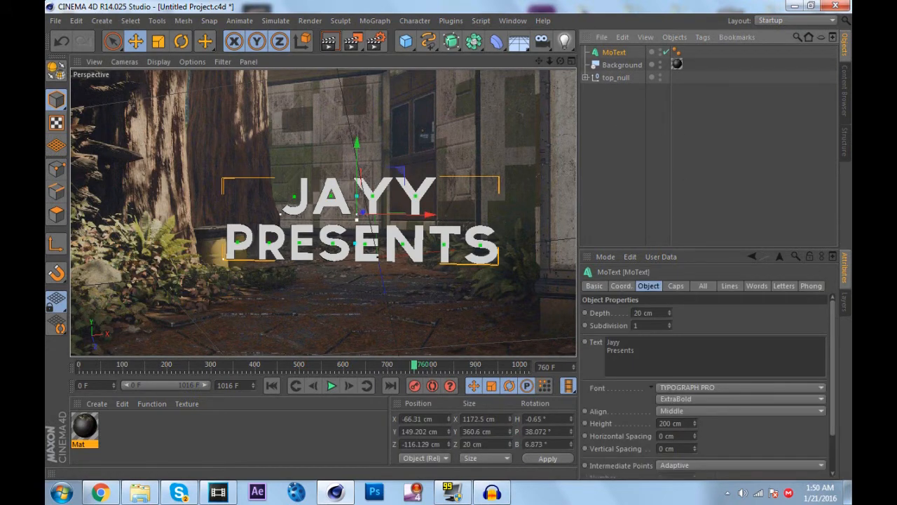
click(639, 313)
key(Right)
key(BackSpace)
key(BackSpace)
text(30)
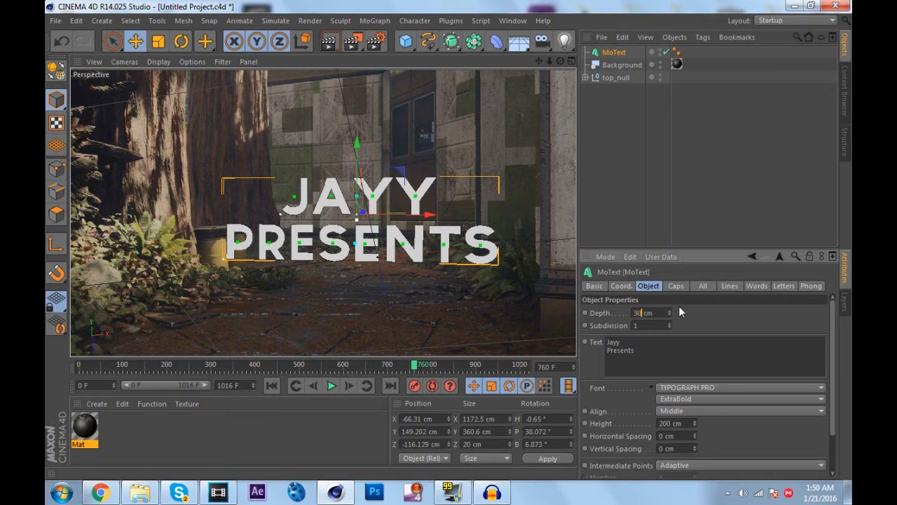
click(647, 199)
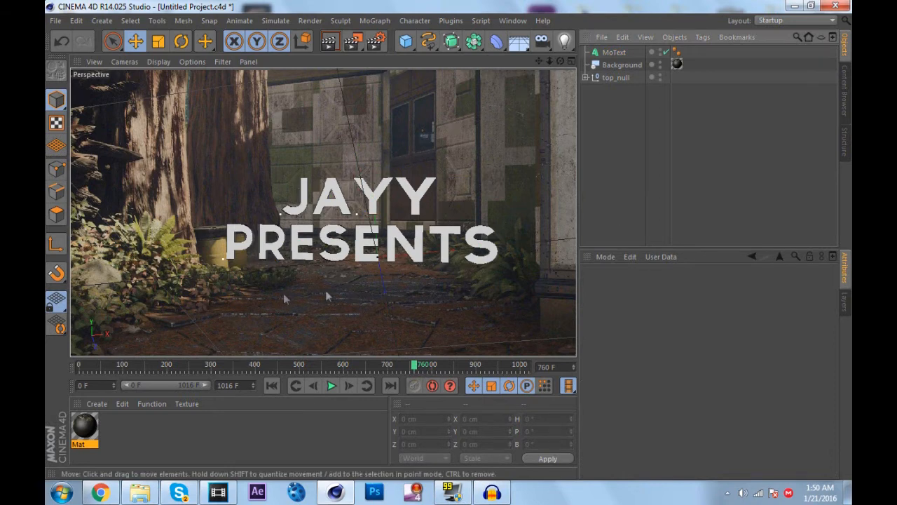
Step: Increase the MoText extrusion depth to 50 cm
click(610, 53)
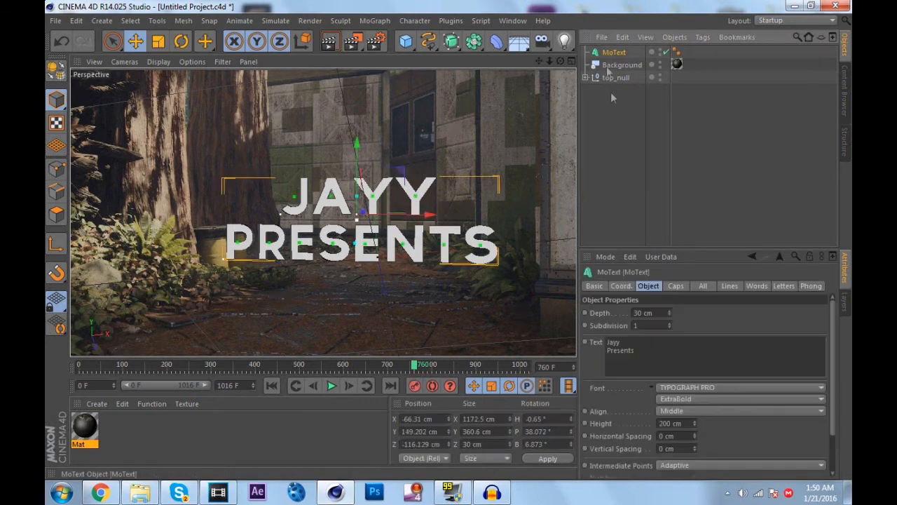
click(640, 312)
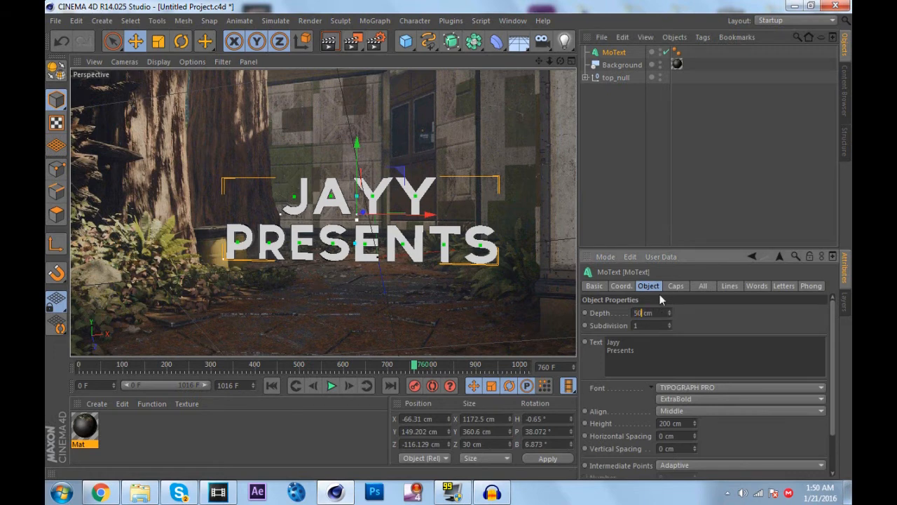
click(634, 199)
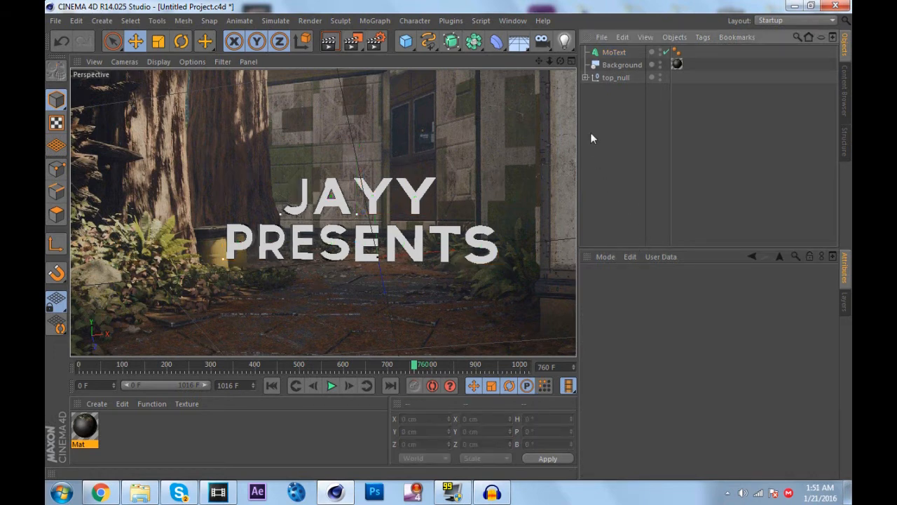
Step: Restore the MoText extrusion depth to 20 cm
click(610, 53)
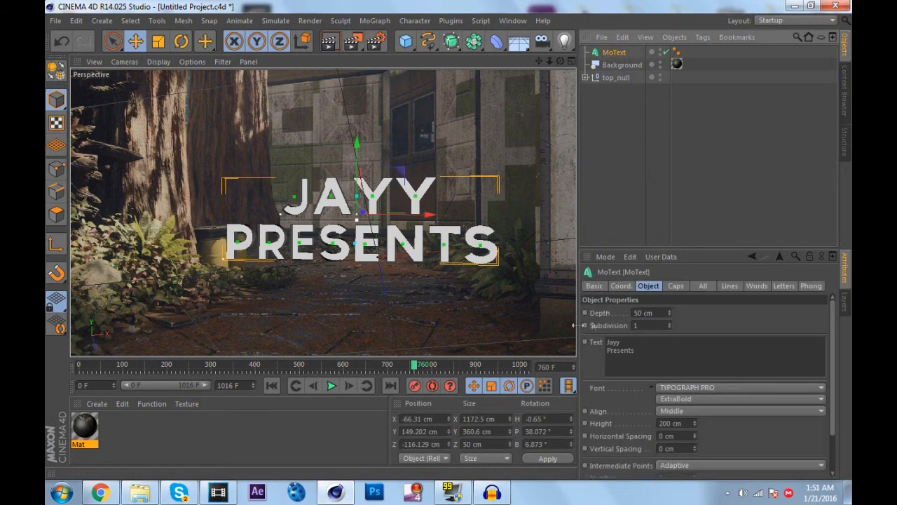
drag(638, 314, 581, 319)
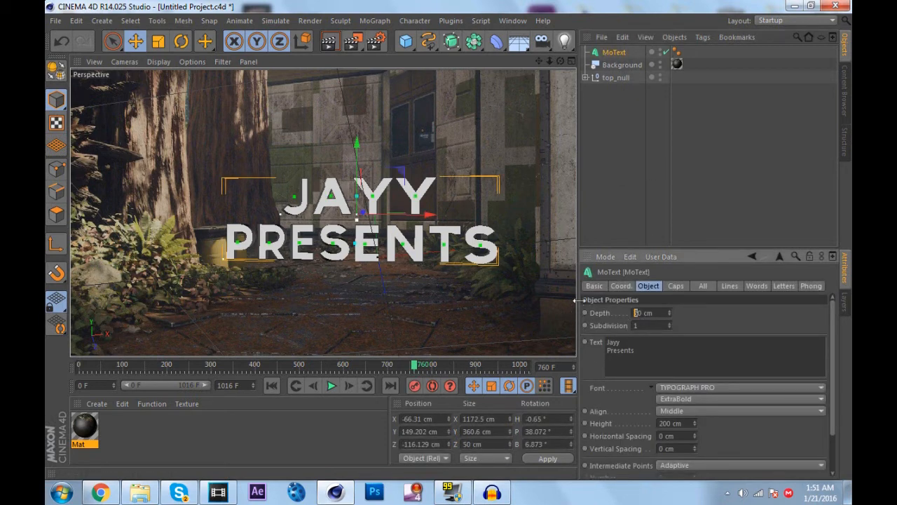
text(2)
key(Return)
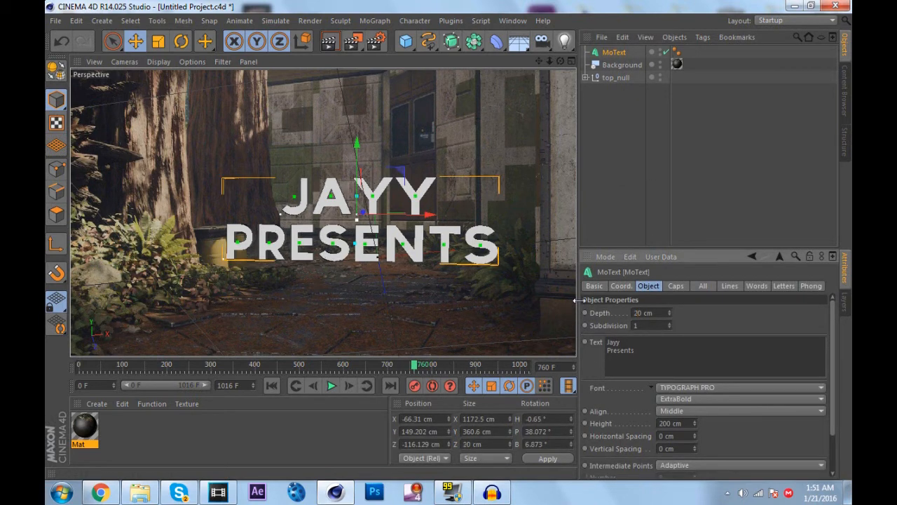
Step: Deselect the text and scrub the timeline back to frame 0 and forward to frame 865 to check its tracking
click(608, 189)
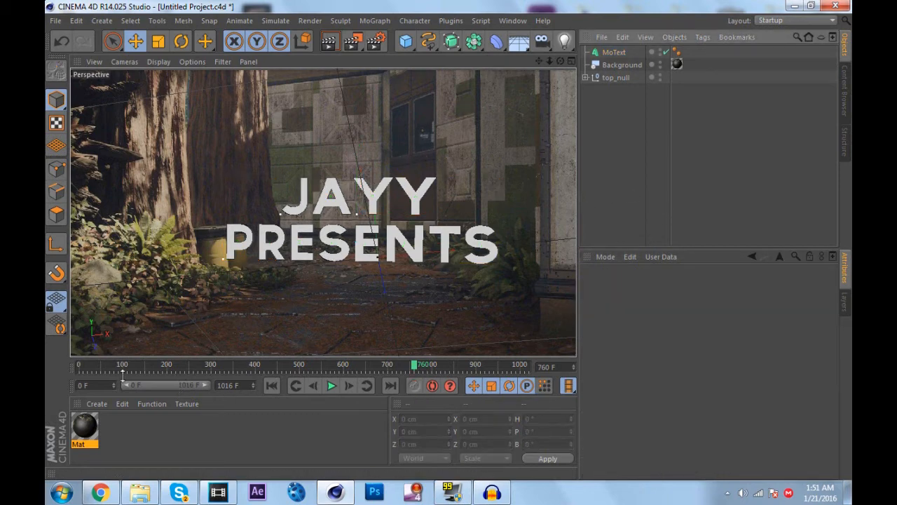
drag(157, 363, 74, 351)
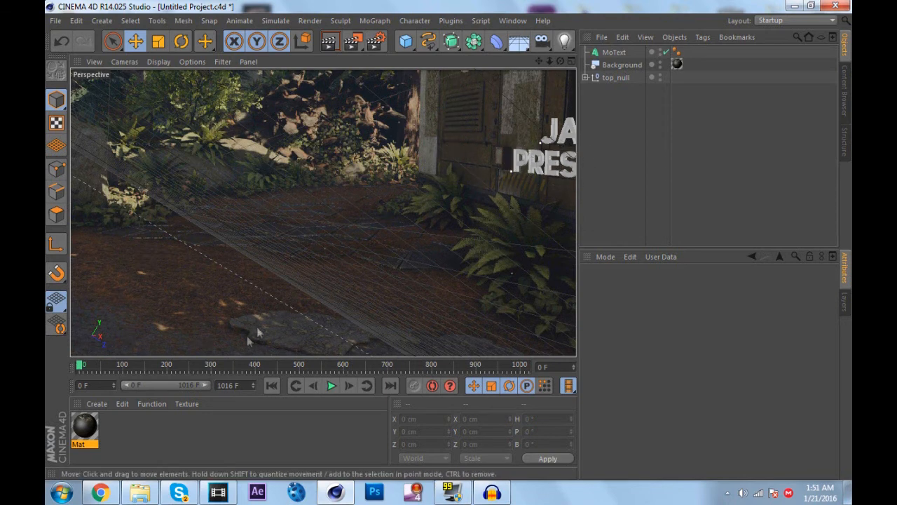
mouse_move(79, 370)
mouse_down()
mouse_move(337, 358)
mouse_move(463, 364)
mouse_up()
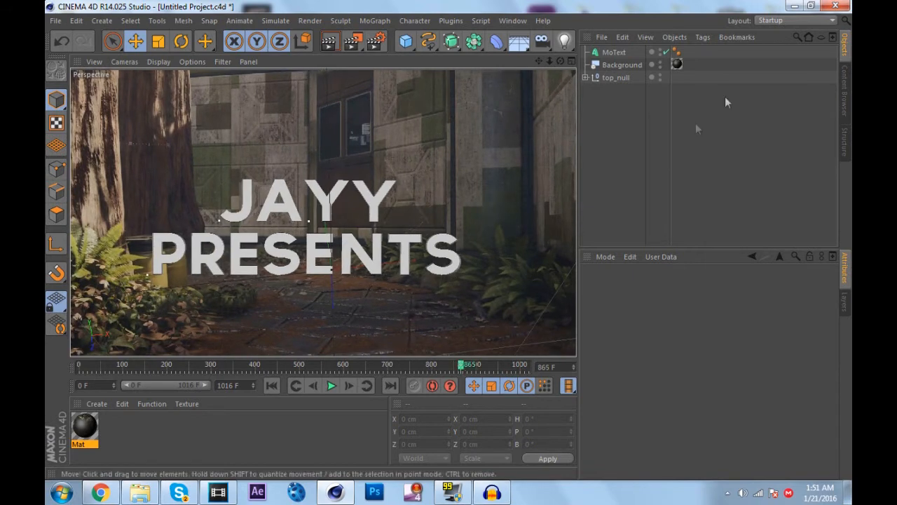
Step: Move the MoText closer to the camera, to about X -41 cm, Y -130 cm, Z -467 cm, and deselect it
click(619, 54)
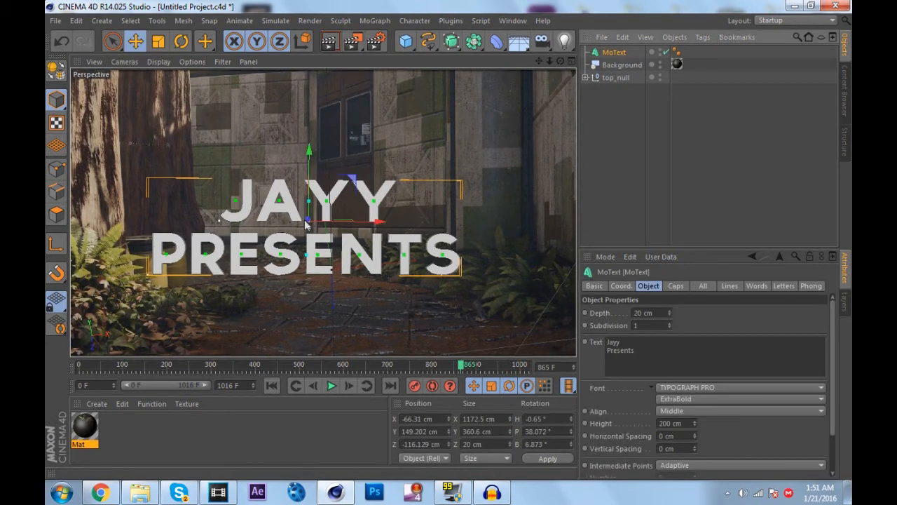
drag(307, 223, 206, 222)
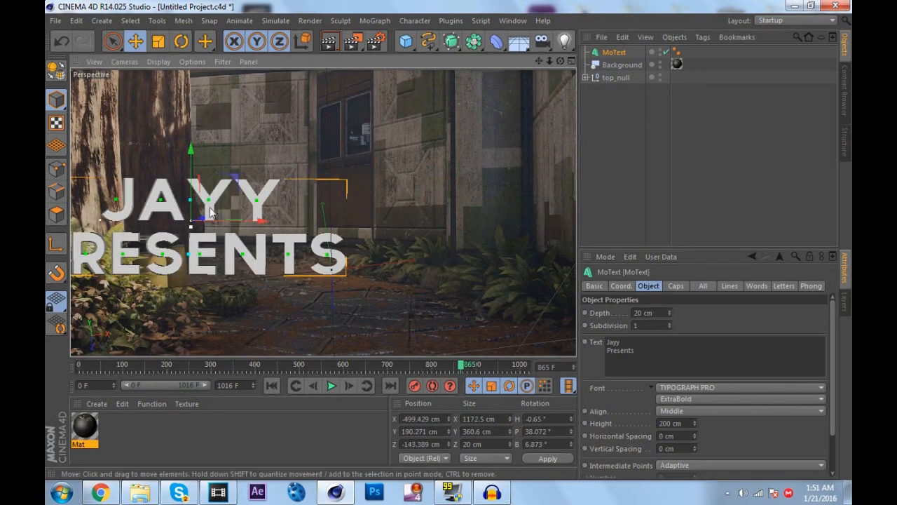
drag(205, 221, 351, 239)
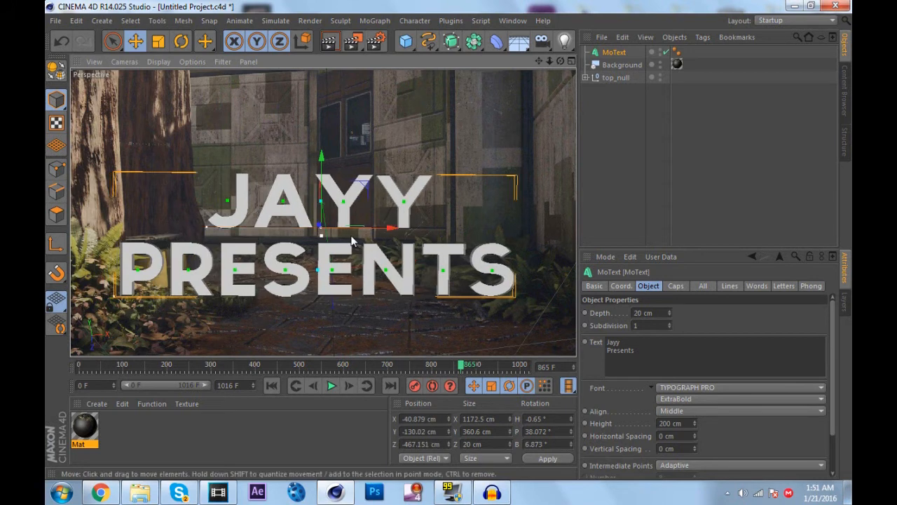
click(183, 442)
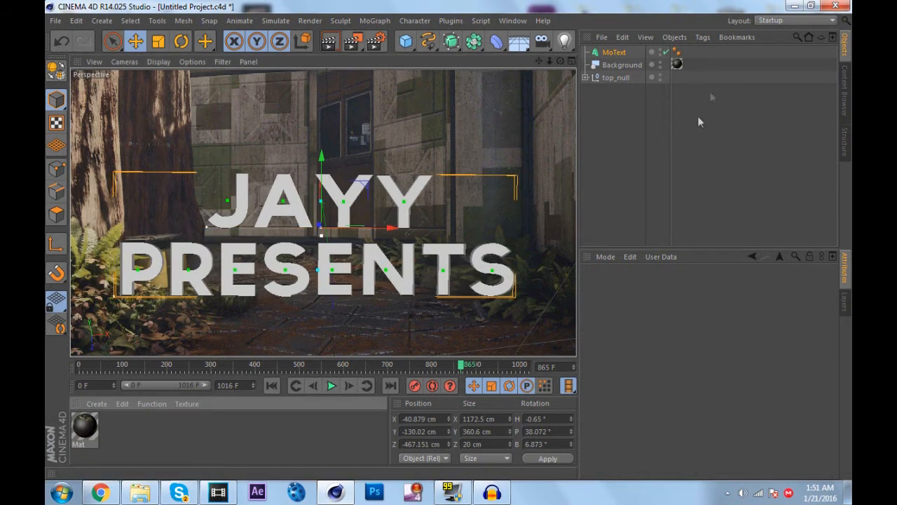
click(618, 144)
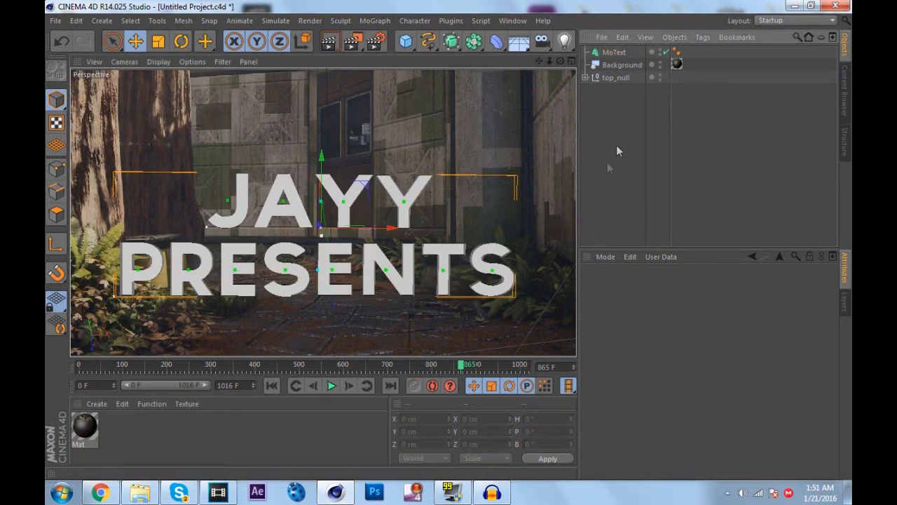
Step: Load a texture library file from the Cinema 4D library's browser folder into the project's materials
click(98, 403)
click(120, 328)
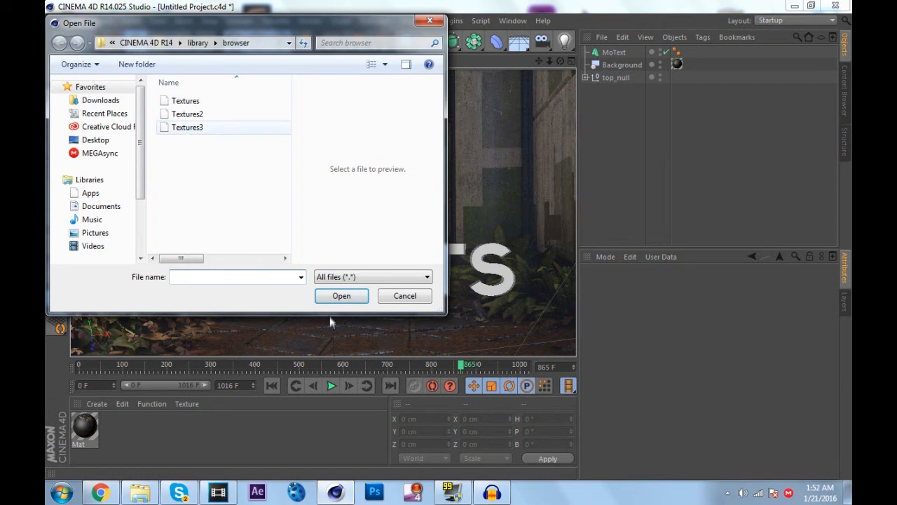
click(343, 298)
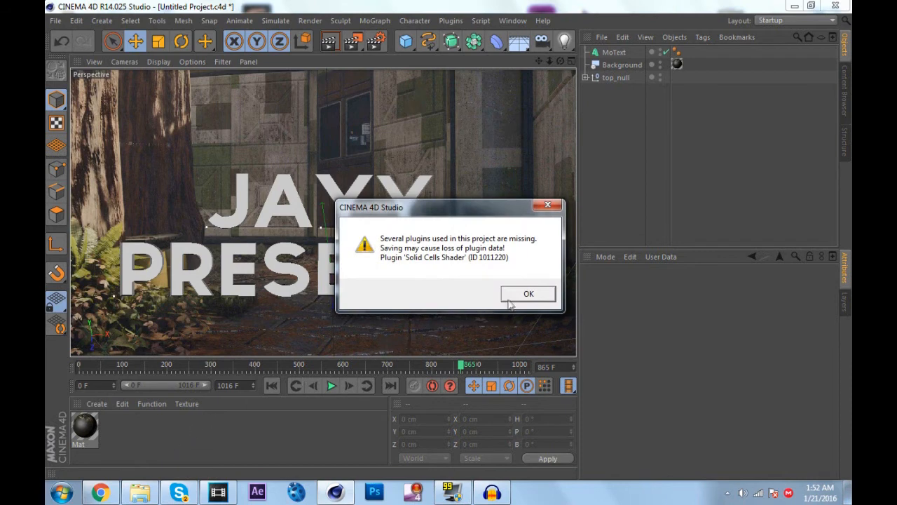
click(510, 295)
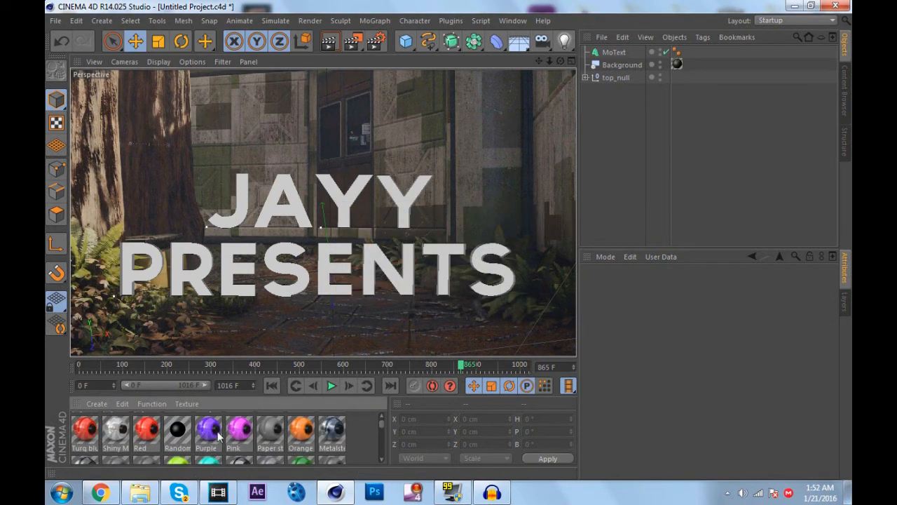
Step: Apply the Purple material to the MoText and render a preview of the perspective view
scroll(202, 445, down, 2)
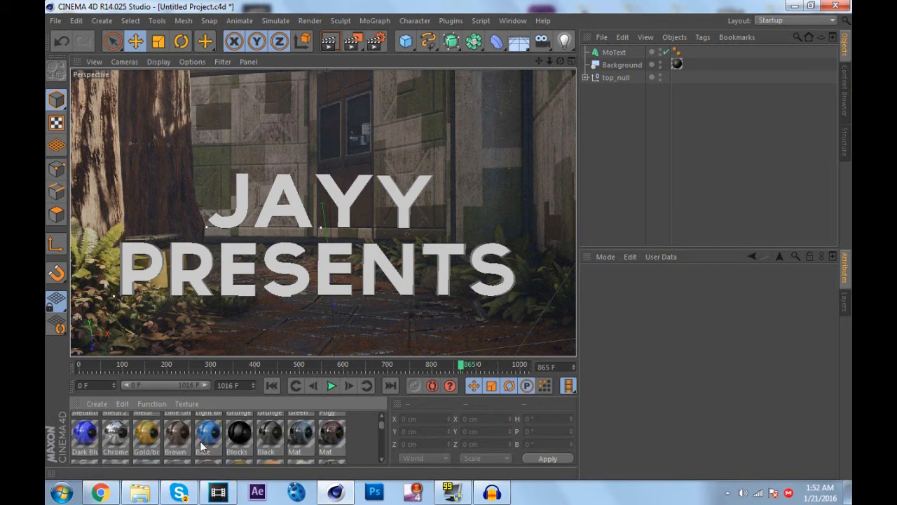
scroll(173, 445, up, 2)
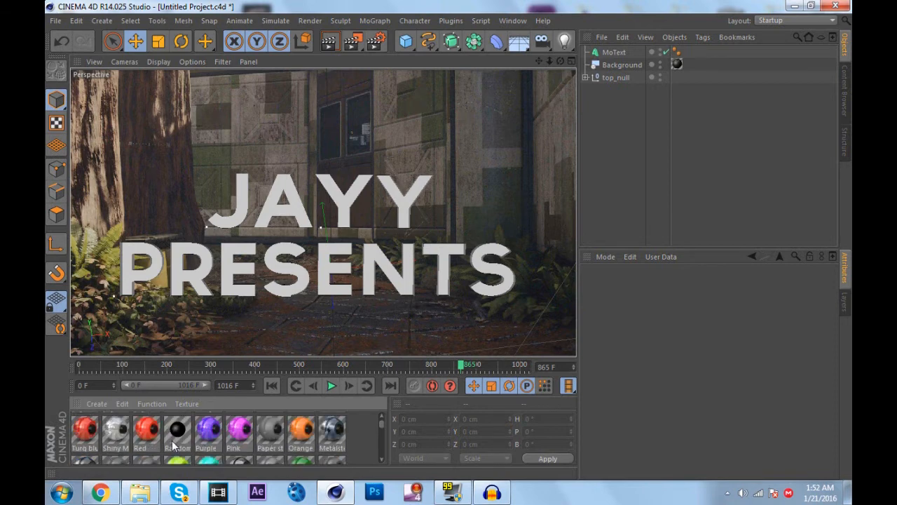
click(209, 431)
drag(209, 431, 365, 279)
mouse_move(619, 54)
mouse_down()
mouse_move(608, 44)
mouse_move(614, 54)
mouse_up()
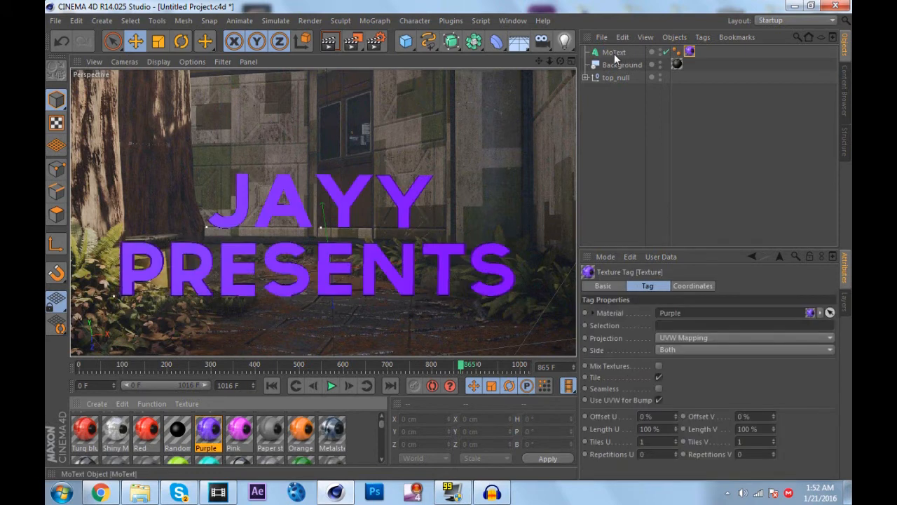
click(324, 46)
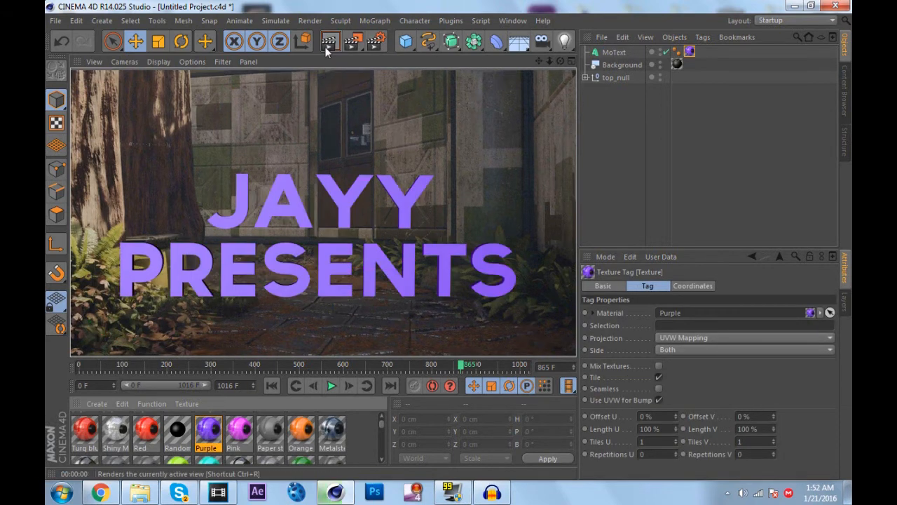
click(615, 179)
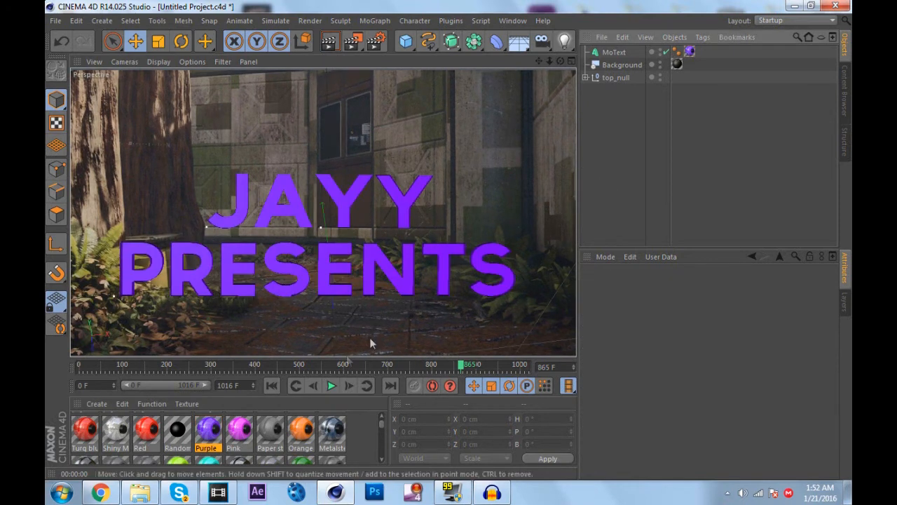
Step: Scrub the timeline to frame 1016, back to frame 659 and forward to frame 876 to check the purple text's tracking
drag(462, 369, 554, 373)
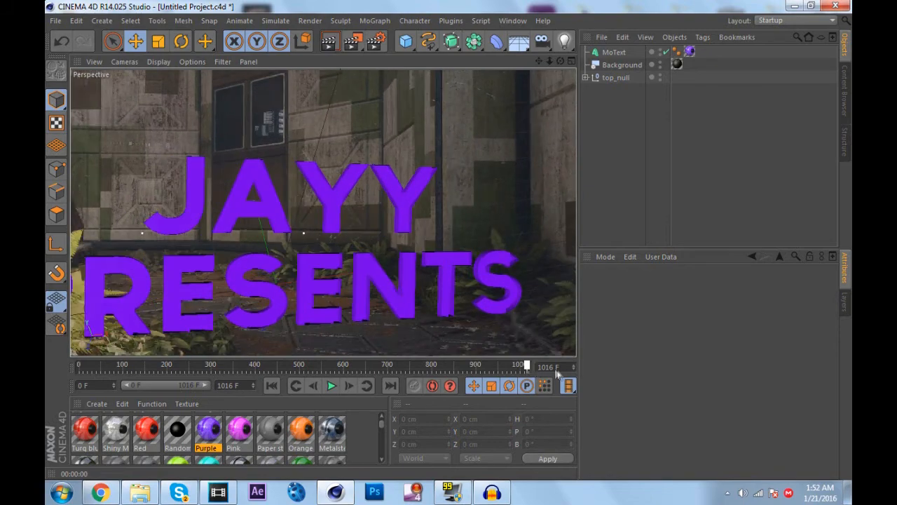
drag(527, 370, 454, 373)
drag(397, 368, 370, 369)
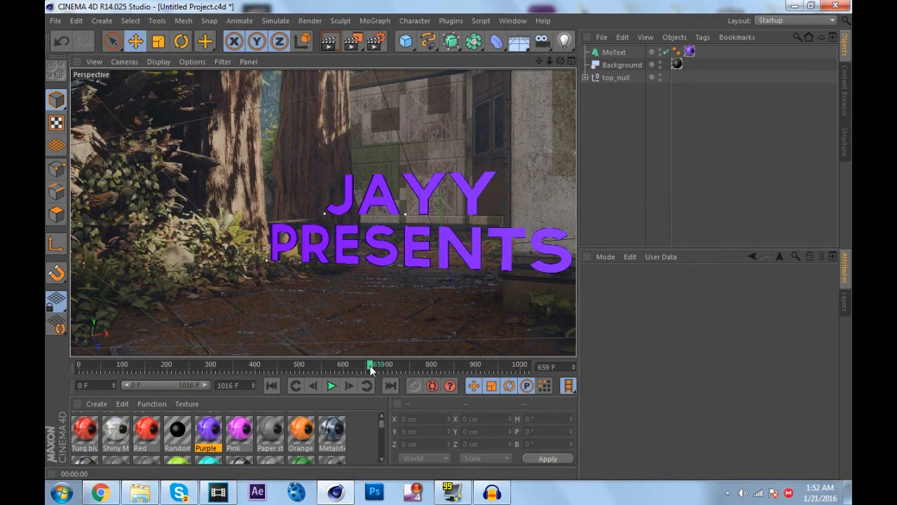
drag(372, 366, 466, 399)
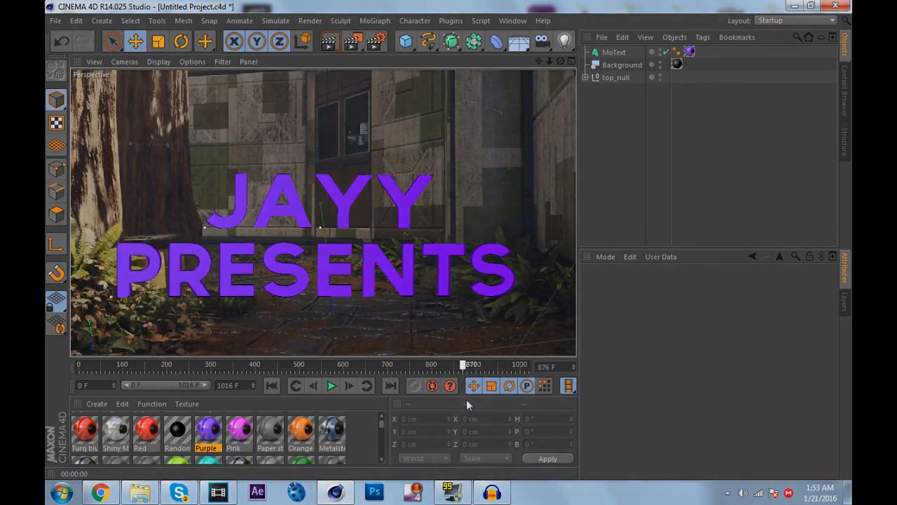